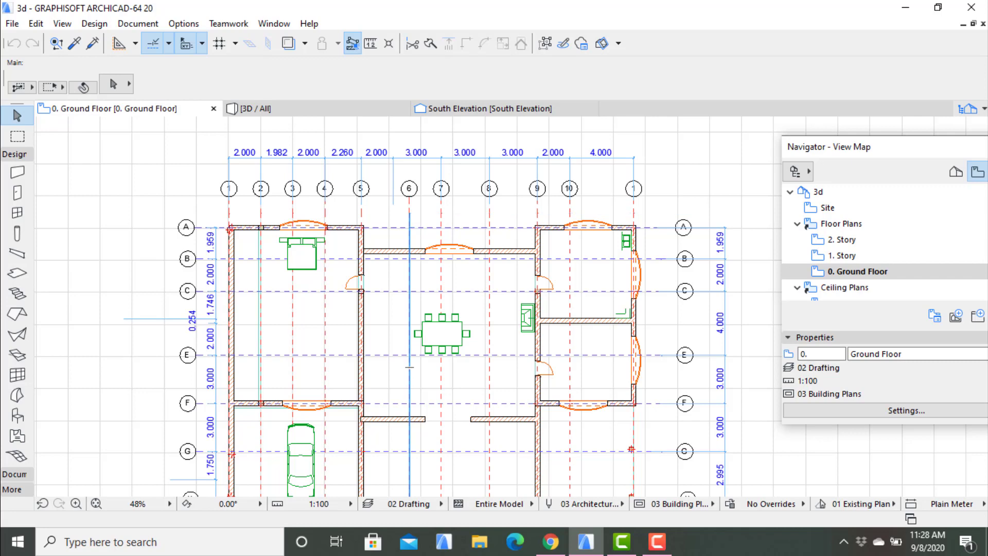
# - Examine the two-storey house model in 3D from several sides, including the roof and balconies, and return to the ground floor plan
pyautogui.scroll(2, 410, 350)
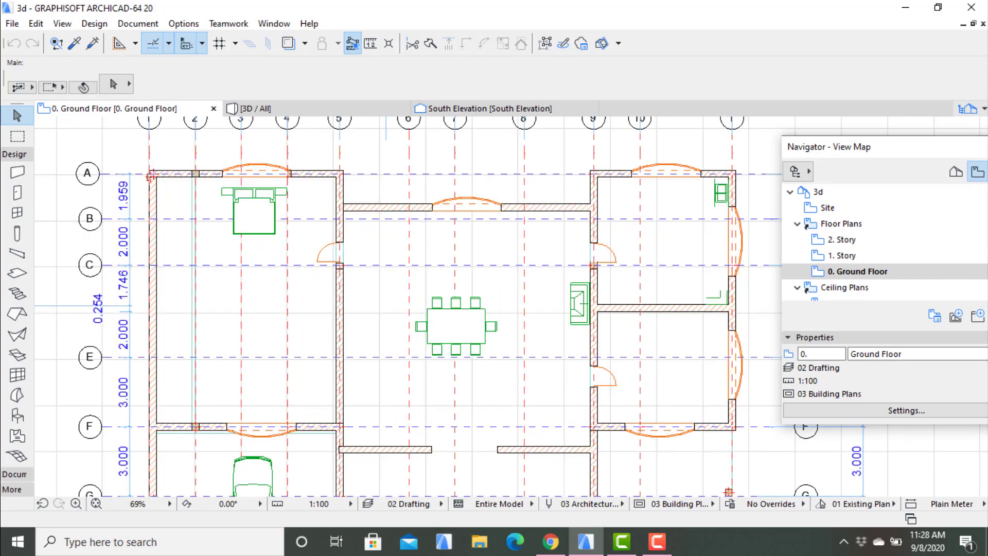
pyautogui.click(340, 108)
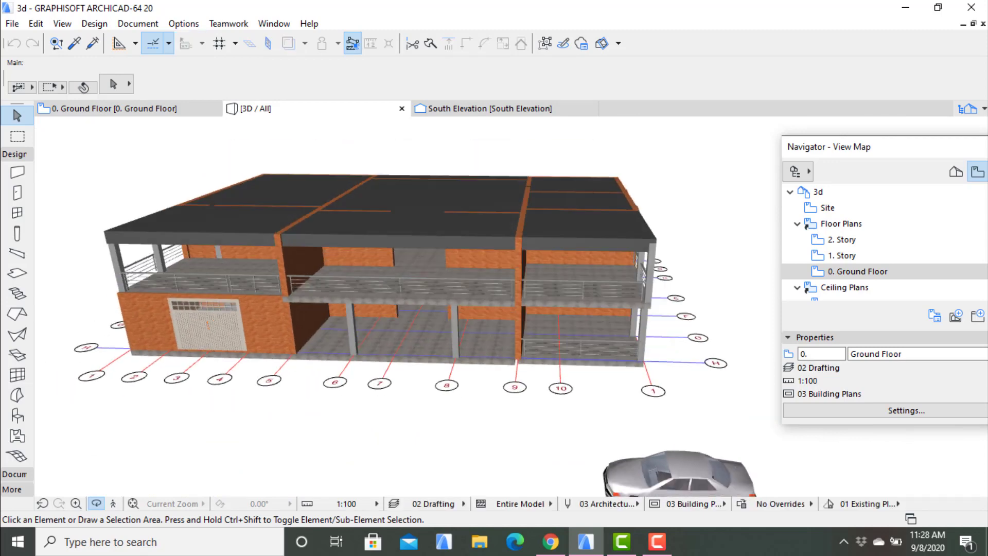
pyautogui.keyDown('shift'); pyautogui.moveTo(407, 329); pyautogui.dragTo(370, 301, button='middle'); pyautogui.keyUp('shift')
pyautogui.keyDown('shift'); pyautogui.moveTo(512, 307); pyautogui.dragTo(648, 308, button='middle'); pyautogui.keyUp('shift')
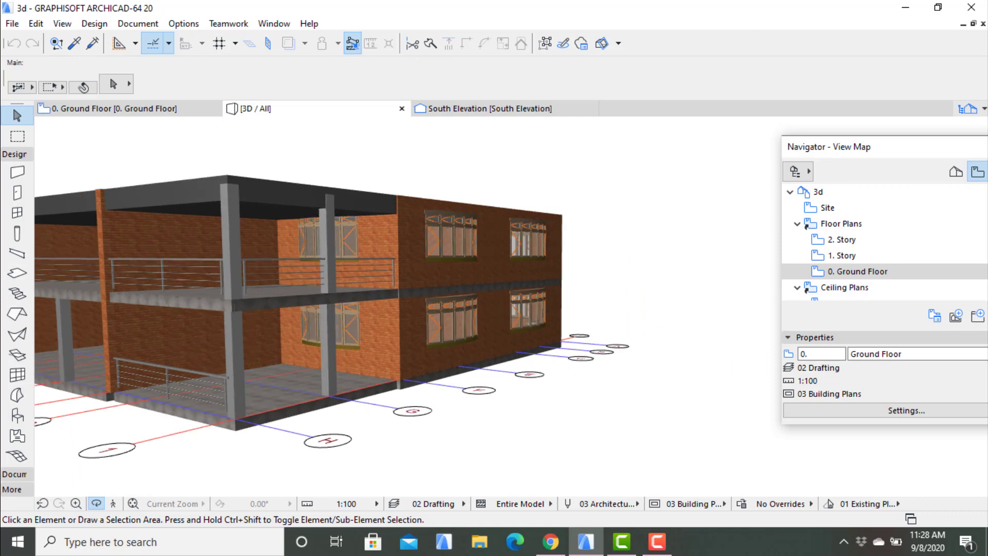
pyautogui.keyDown('shift'); pyautogui.moveTo(512, 307); pyautogui.dragTo(564, 355, button='middle'); pyautogui.keyUp('shift')
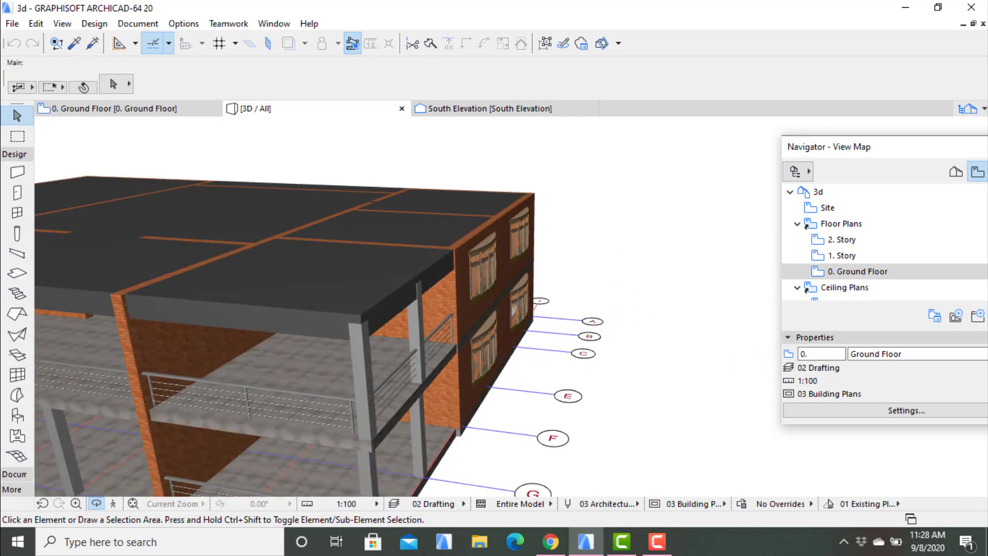
pyautogui.keyDown('shift'); pyautogui.moveTo(512, 307); pyautogui.dragTo(679, 298, button='middle'); pyautogui.keyUp('shift')
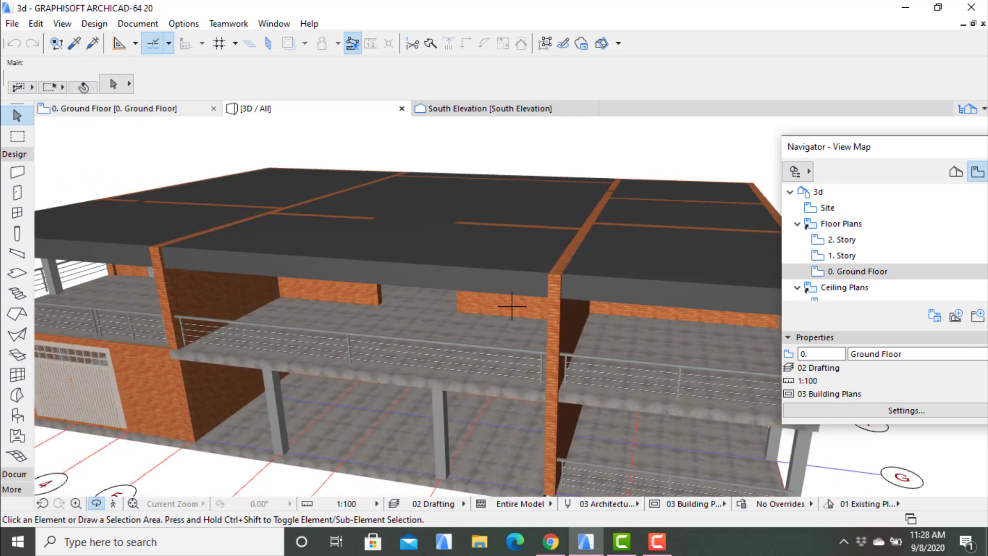
pyautogui.press('F2')
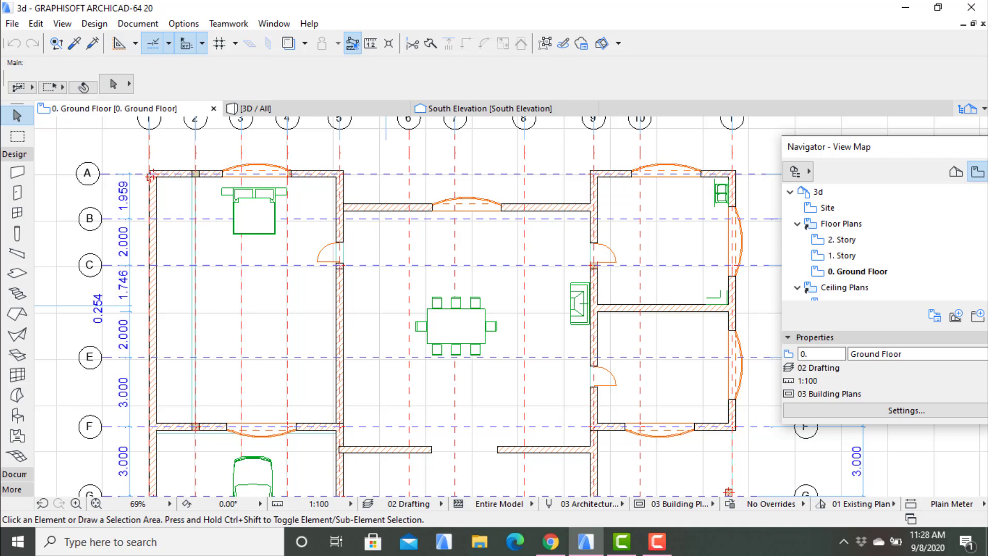
pyautogui.click(138, 24)
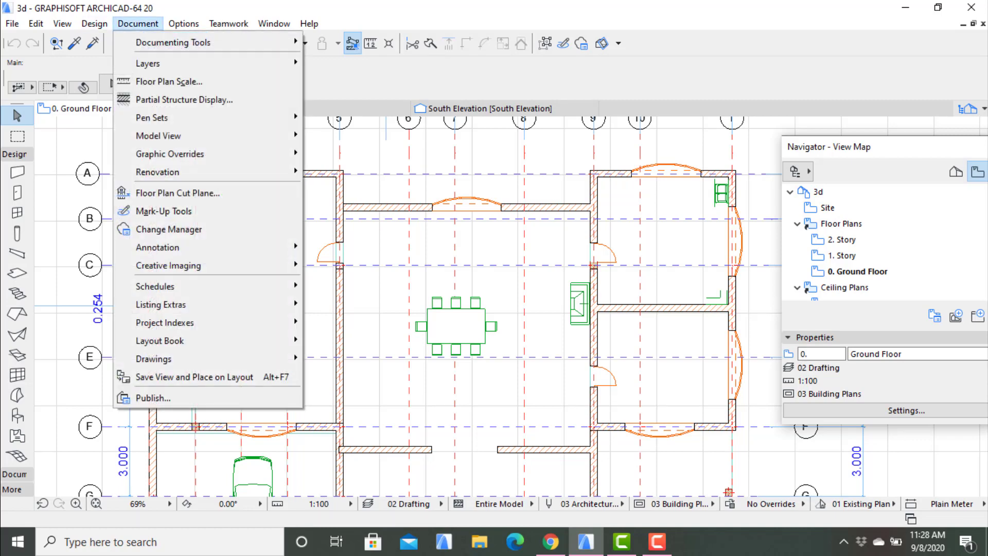
pyautogui.moveTo(173, 43)
pyautogui.press('Escape')
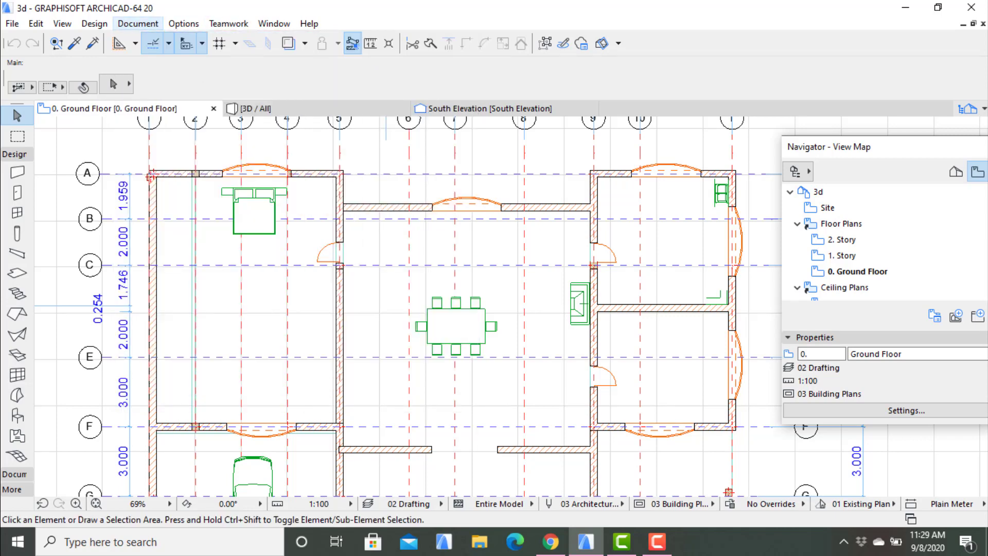
# - Place a text block reading "MASTER BEDROOM" below the bed in the bedroom between axes A and F
pyautogui.click(138, 24)
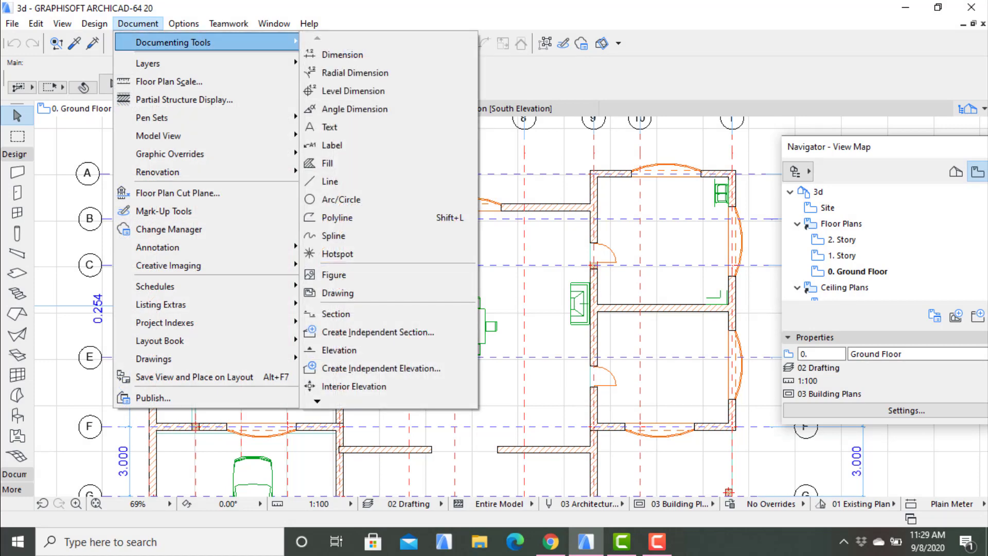
pyautogui.click(330, 126)
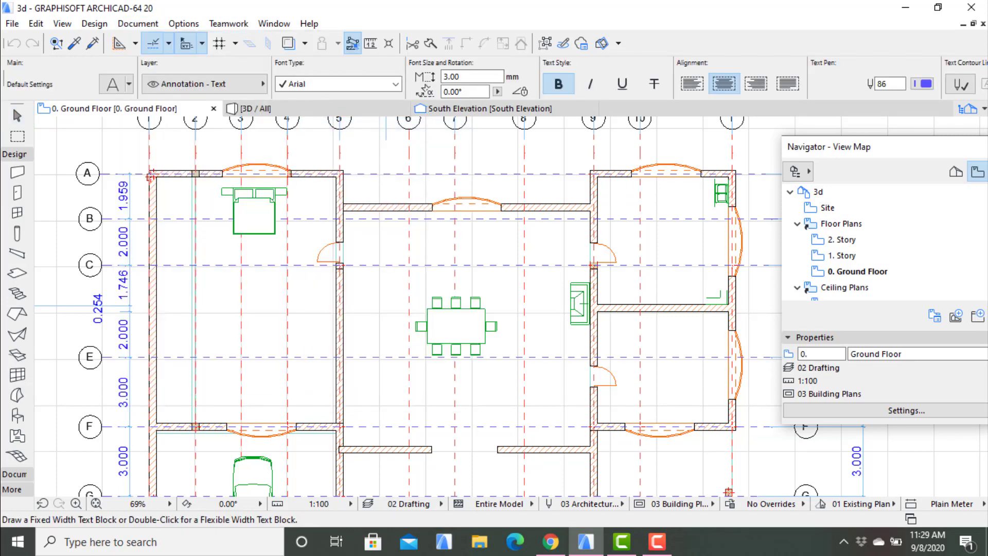
pyautogui.moveTo(406, 306); pyautogui.dragTo(497, 286, button='middle')
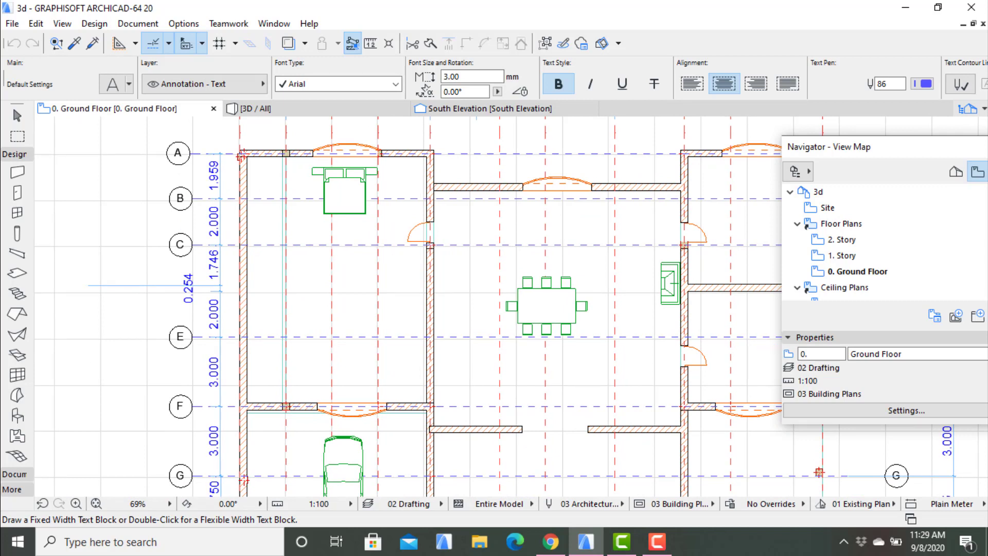
pyautogui.click(305, 278)
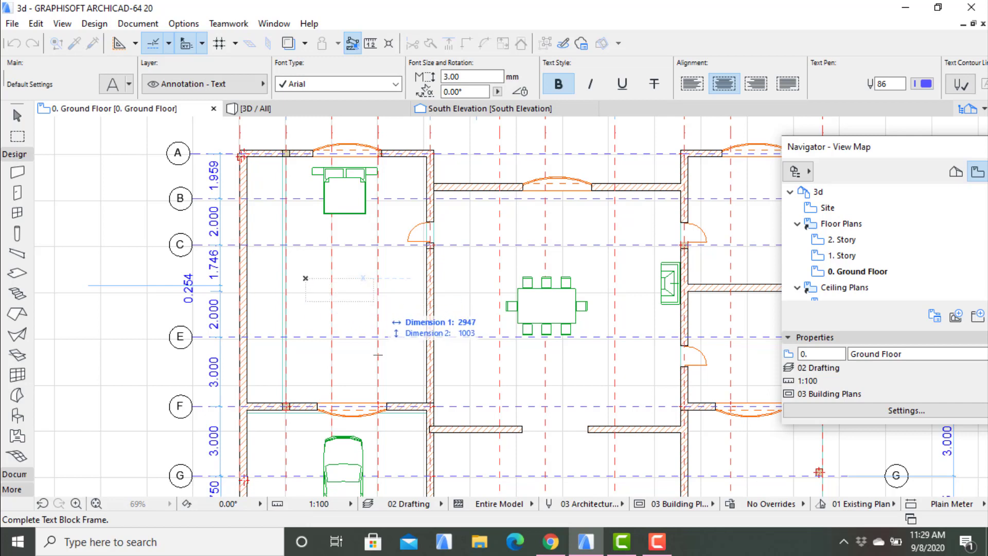
pyautogui.click(395, 301)
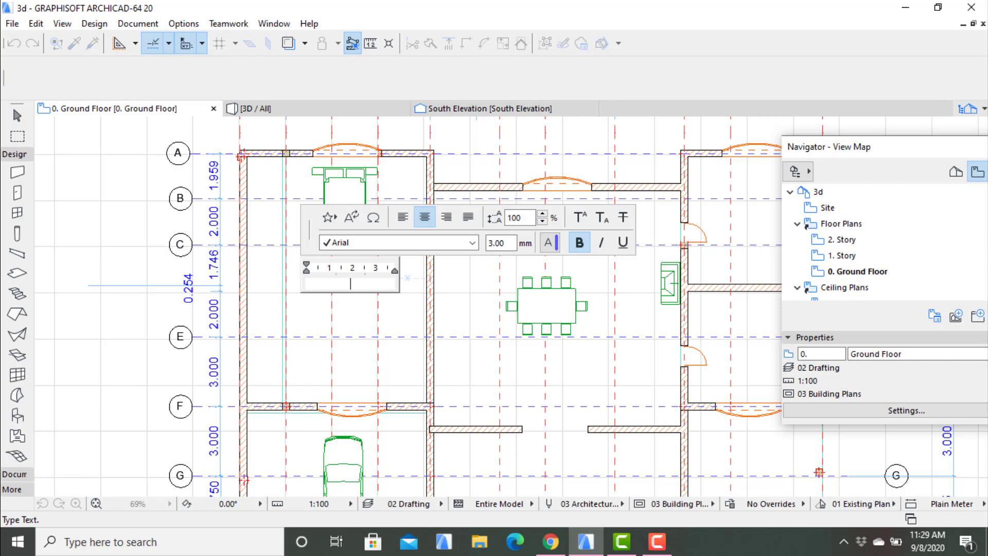
pyautogui.write('MASTER BEDROOM')
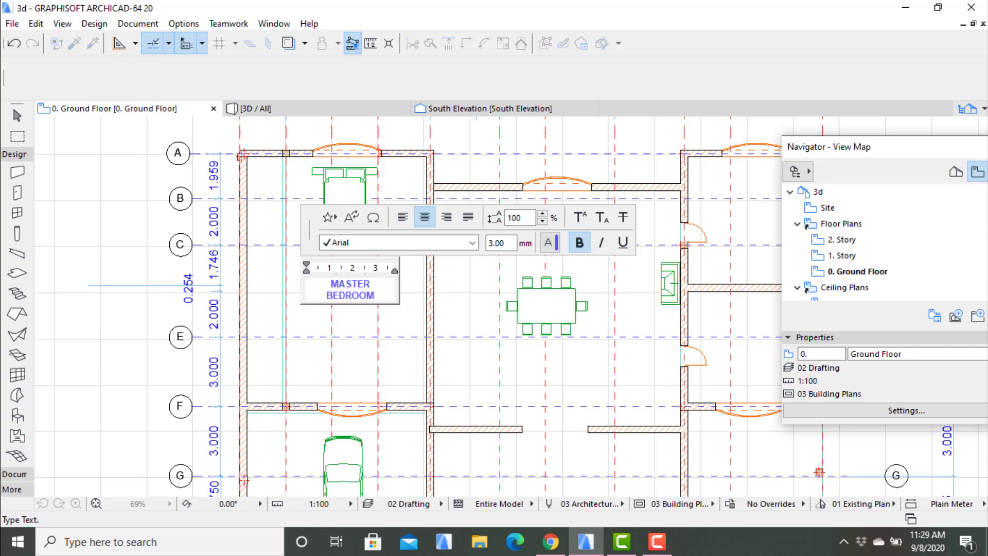
pyautogui.press('Escape')
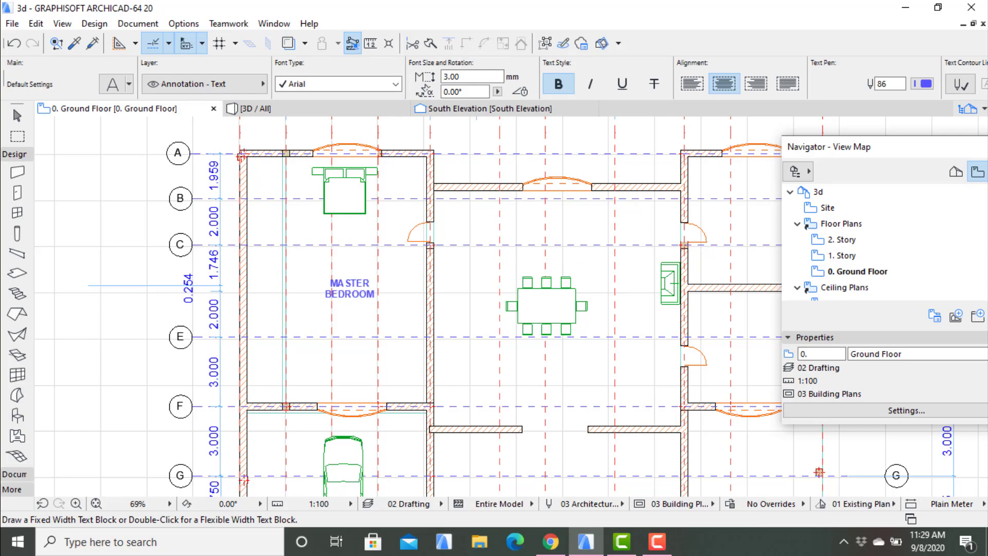
# - Place a text block about 4013 mm wide reading "LIVI" above the dining table in the central room
pyautogui.moveTo(546, 309); pyautogui.dragTo(463, 298, button='middle')
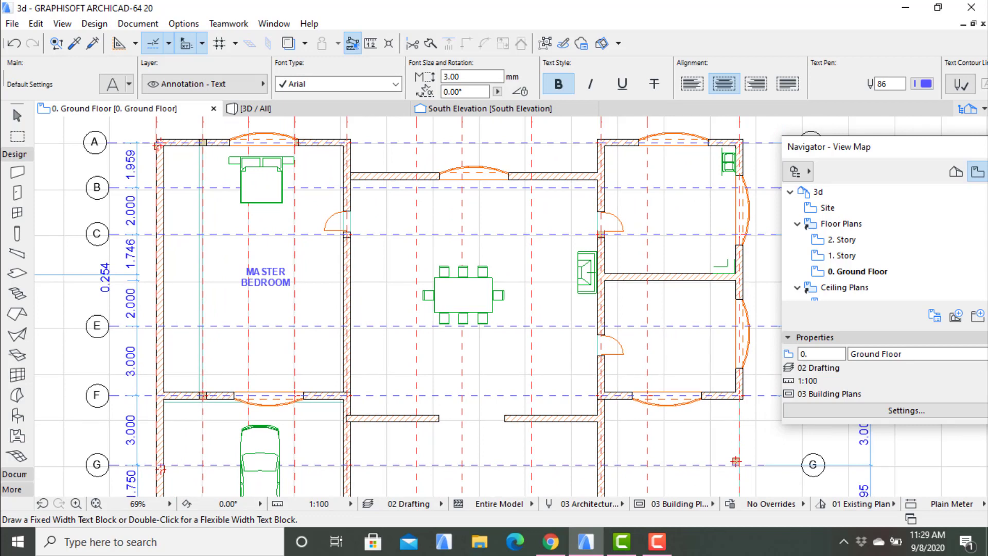
pyautogui.click(448, 220)
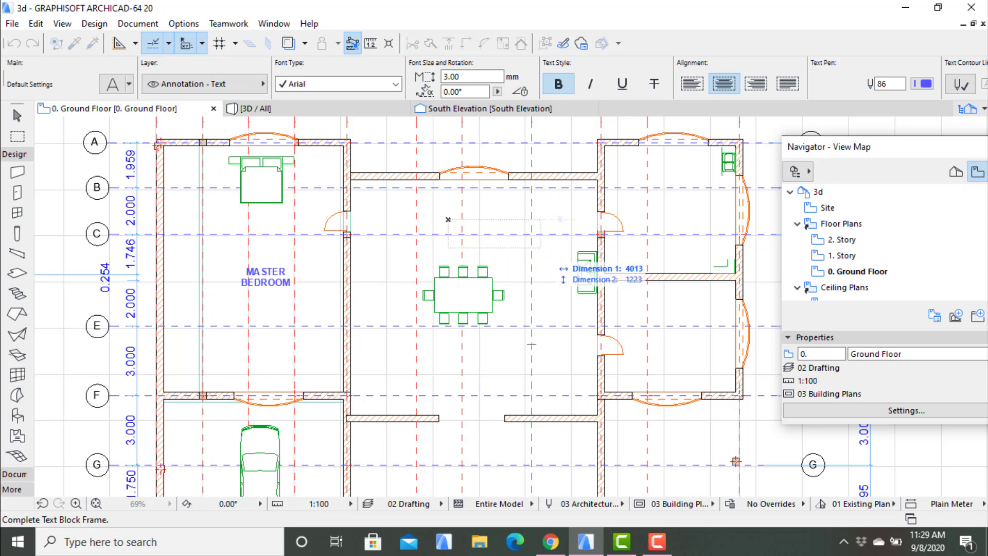
pyautogui.click(541, 248)
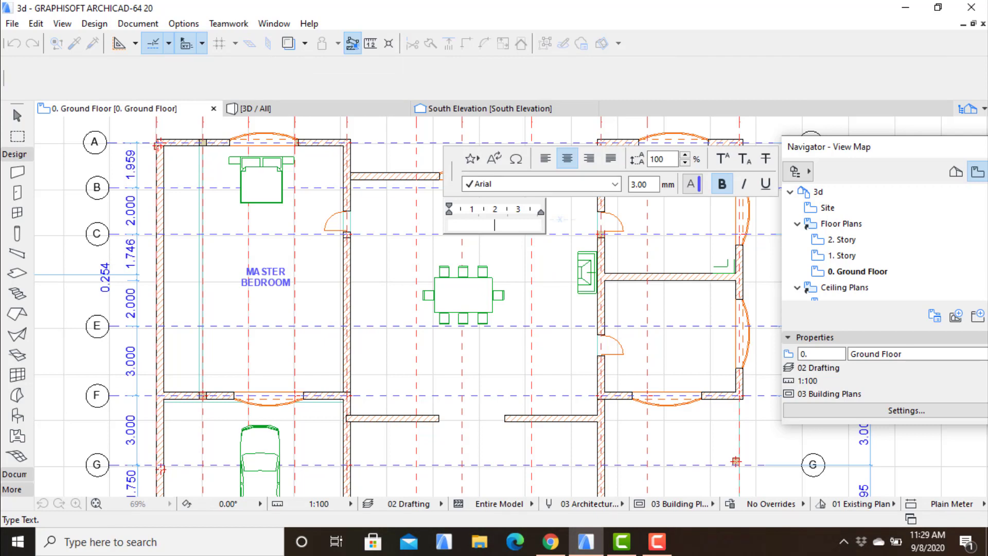
pyautogui.write('LOU')
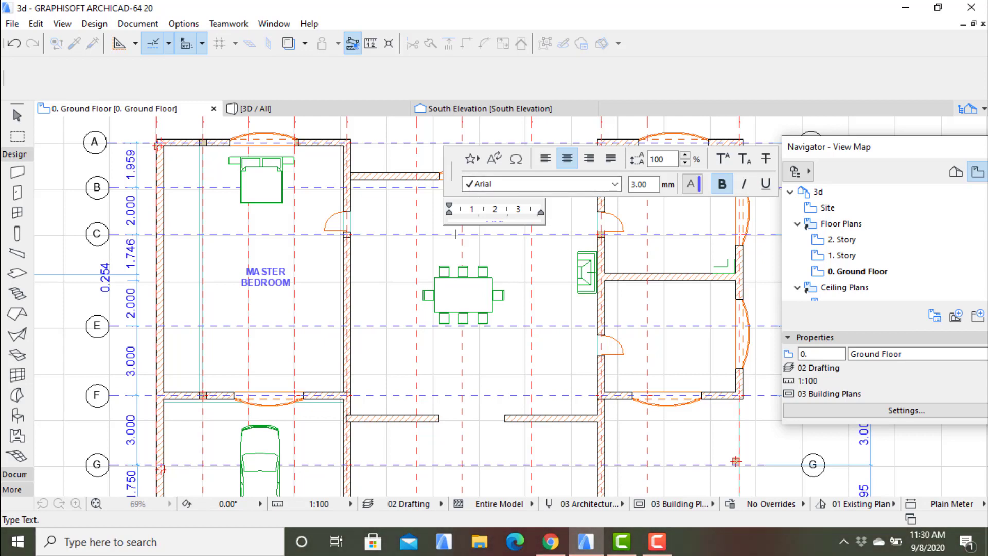
pyautogui.press('Escape')
pyautogui.press('Escape')
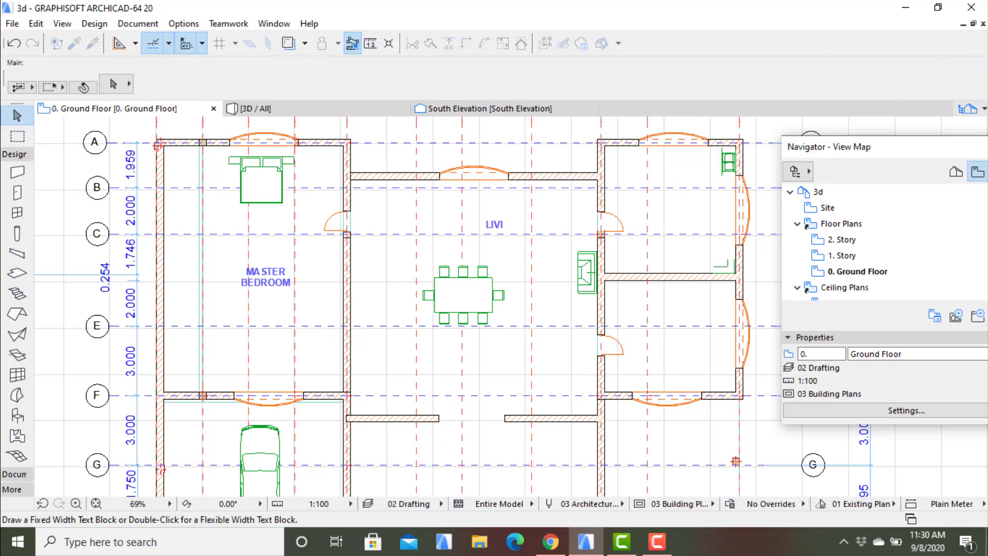
pyautogui.click(503, 223)
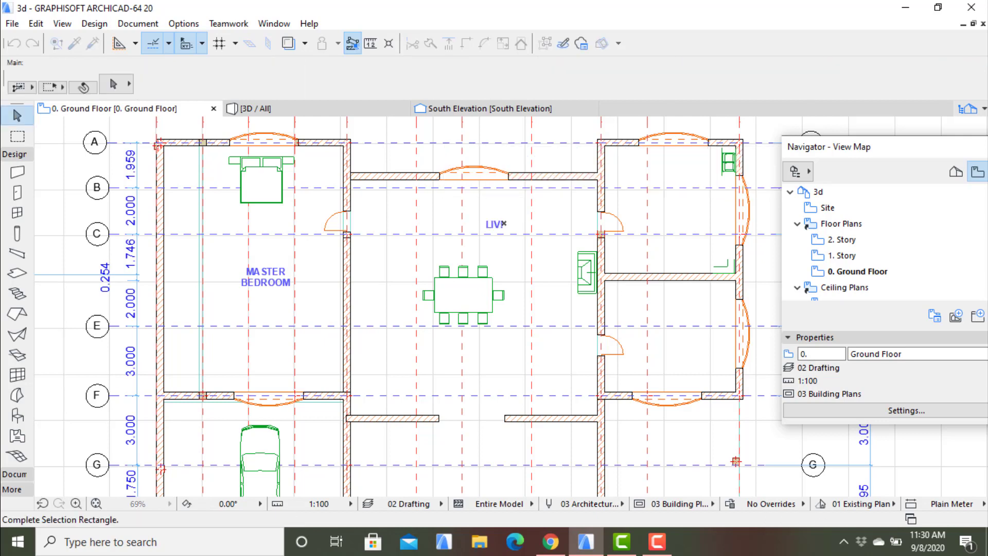
pyautogui.rightClick(503, 224)
pyautogui.press('Escape')
pyautogui.press('Escape')
# - Try to add another text block about 3794 mm wide over the LIVI label above the dining table
pyautogui.click(138, 23)
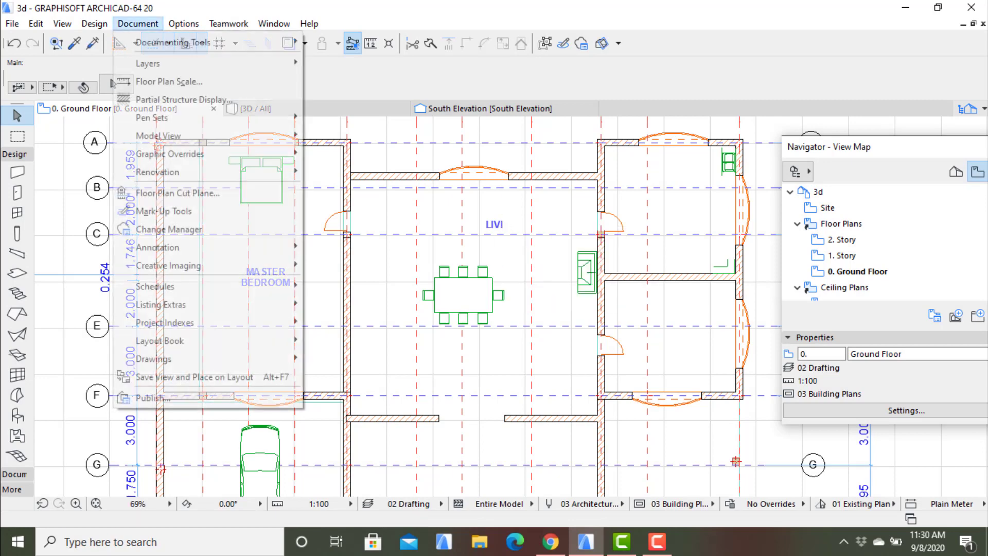
pyautogui.moveTo(173, 42)
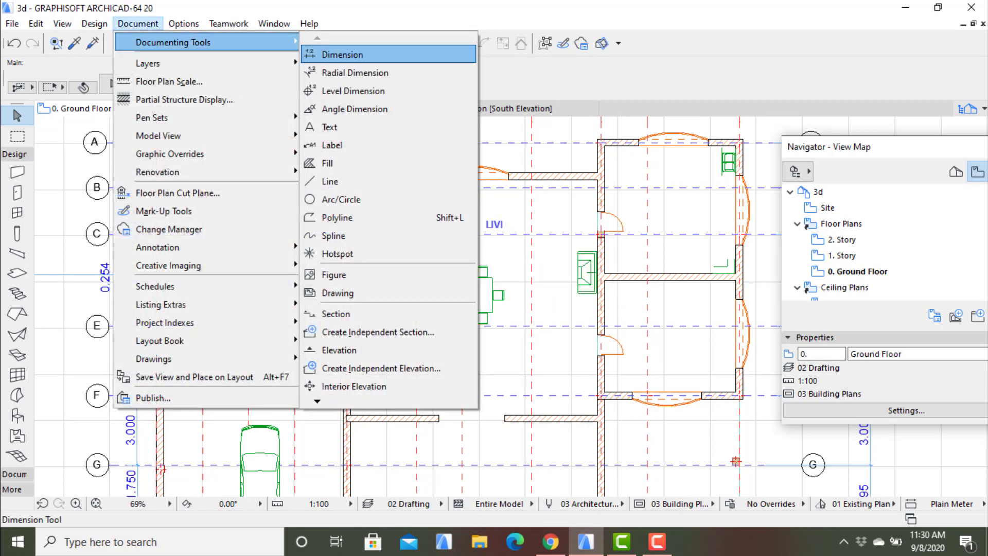
pyautogui.click(330, 126)
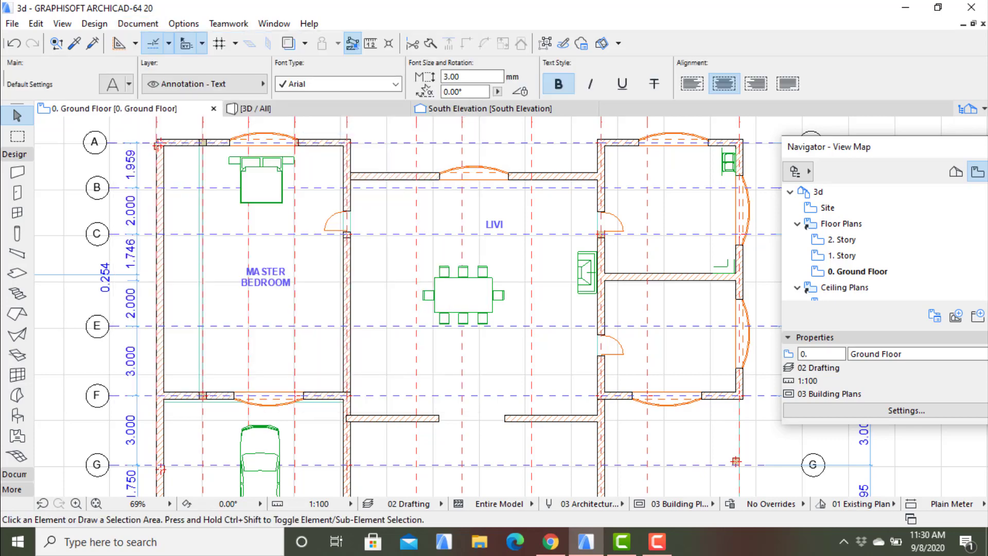
pyautogui.click(431, 252)
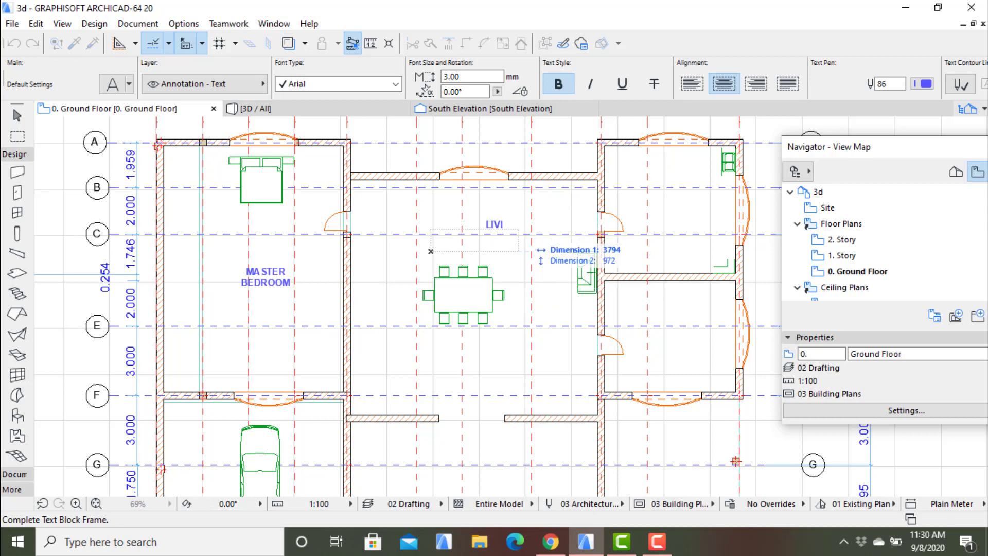
pyautogui.click(518, 229)
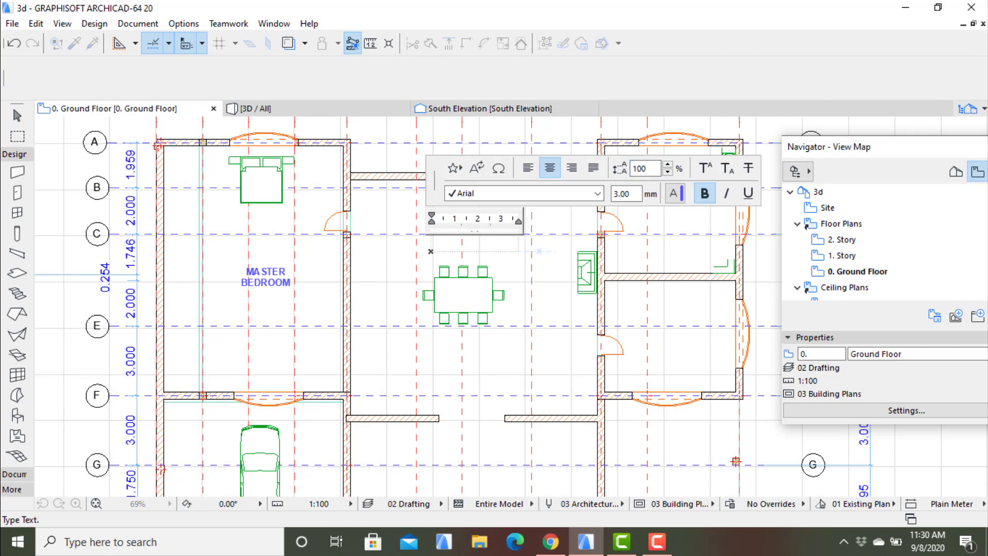
pyautogui.write('LIVI')
pyautogui.press('Escape')
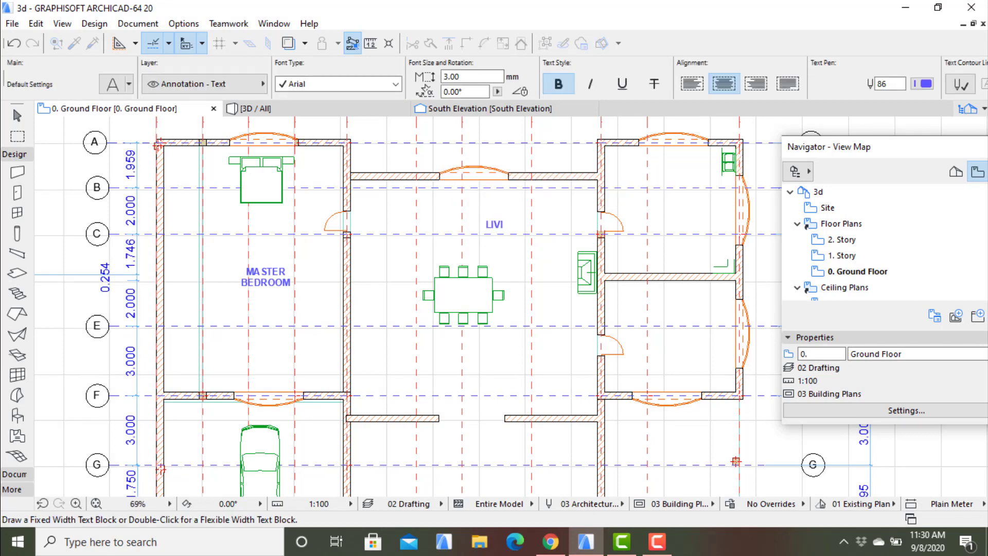
pyautogui.press('Escape')
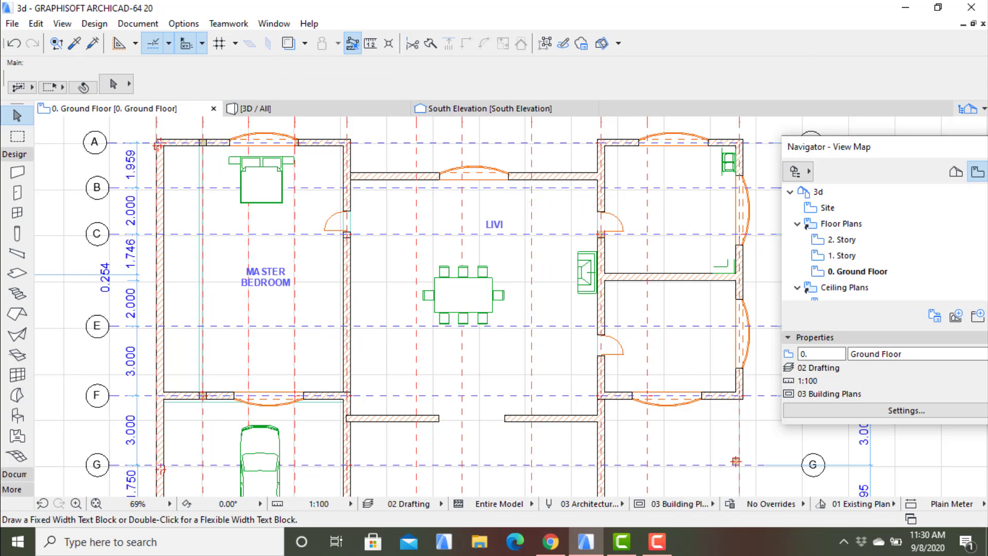
# - Select the LIVI label in the central room and stretch its text block toward the master bedroom to about 4295 mm wide
pyautogui.click(494, 225)
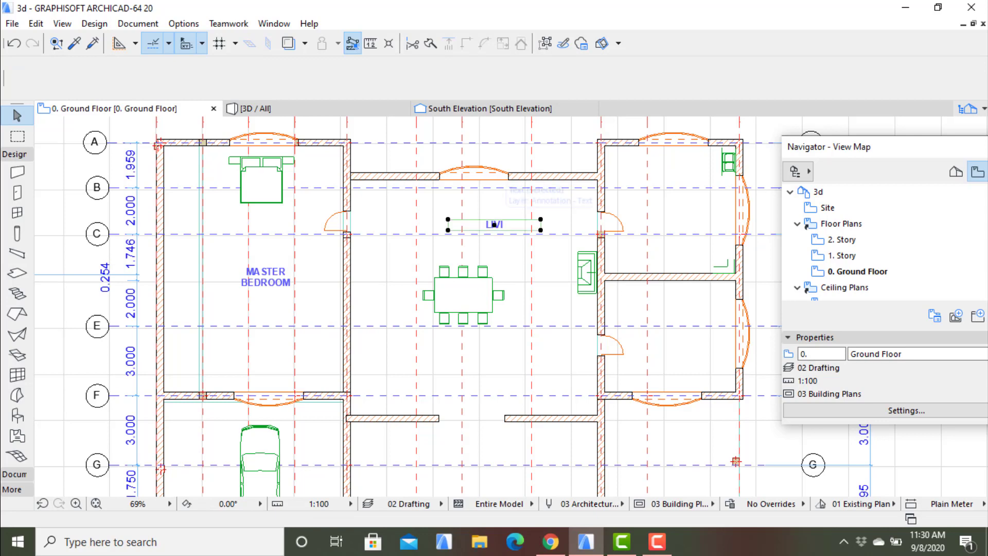
pyautogui.press('Escape')
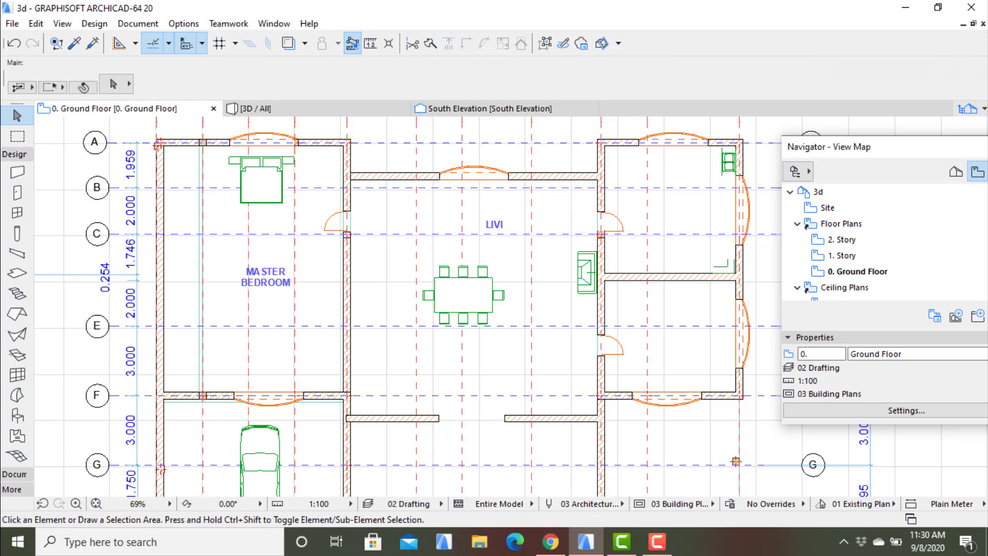
pyautogui.click(494, 224)
pyautogui.rightClick(495, 225)
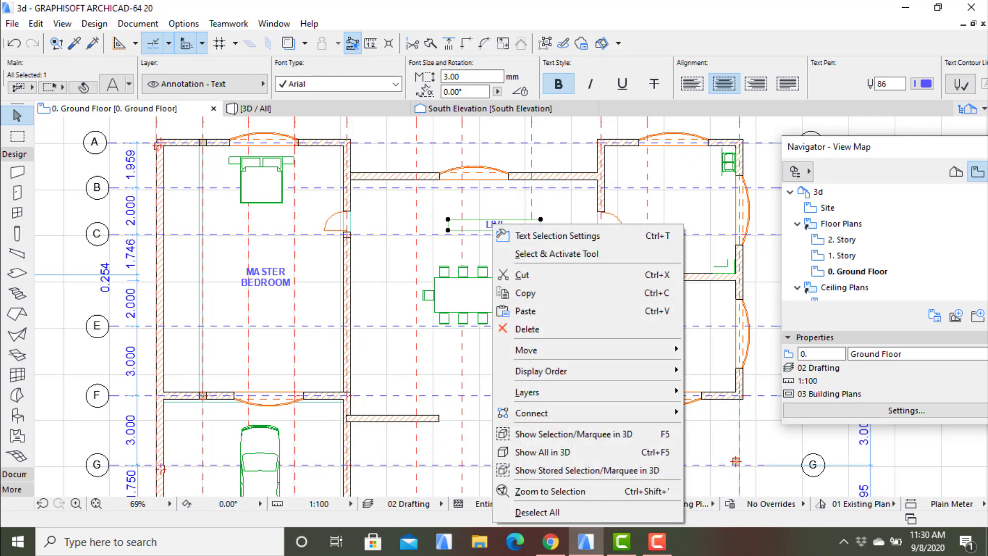
pyautogui.press('Escape')
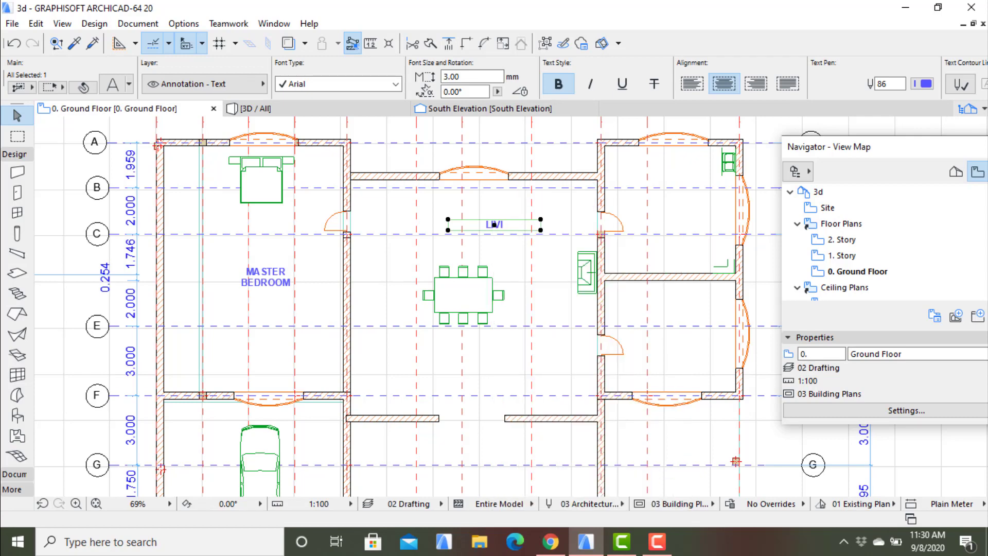
pyautogui.click(540, 219)
pyautogui.click(448, 220)
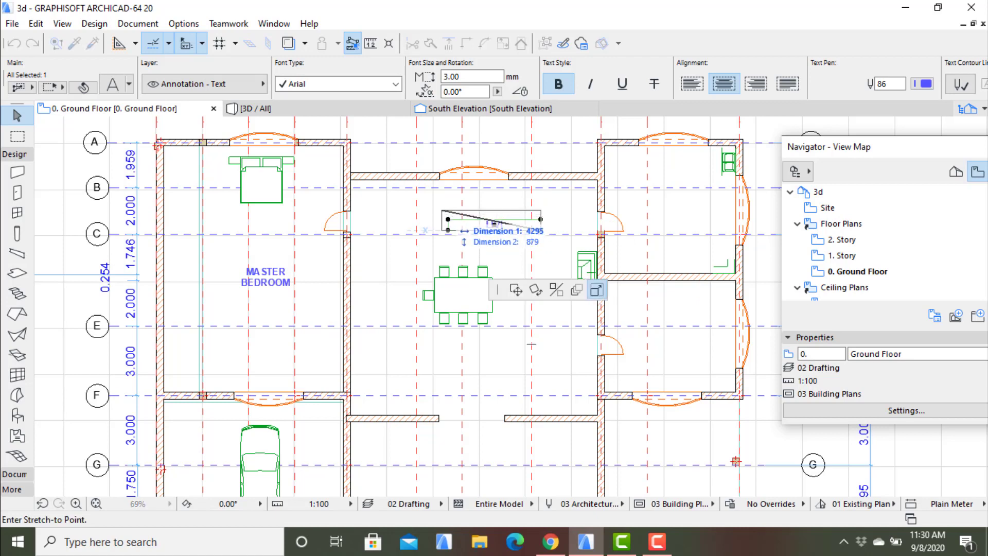
pyautogui.click(441, 220)
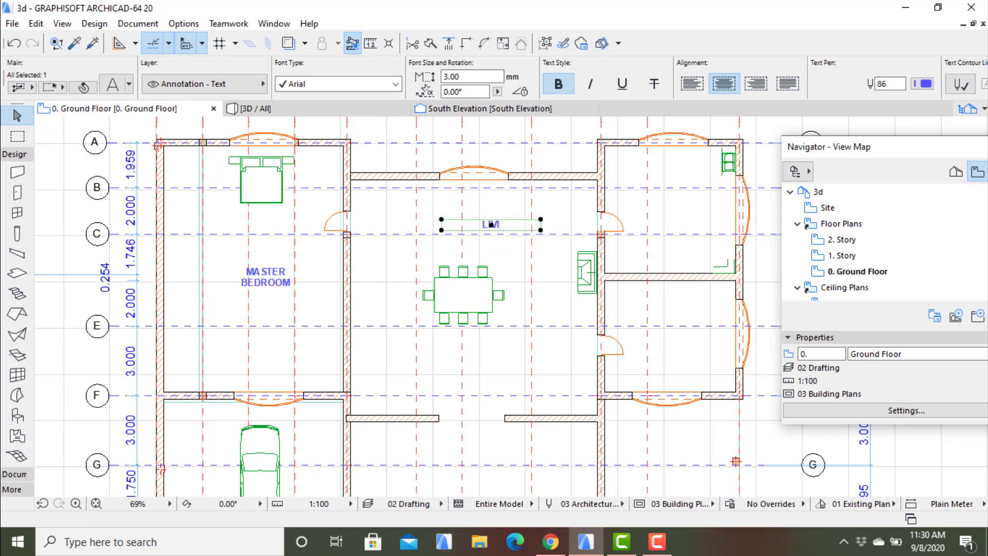
pyautogui.press('Escape')
pyautogui.click(500, 224)
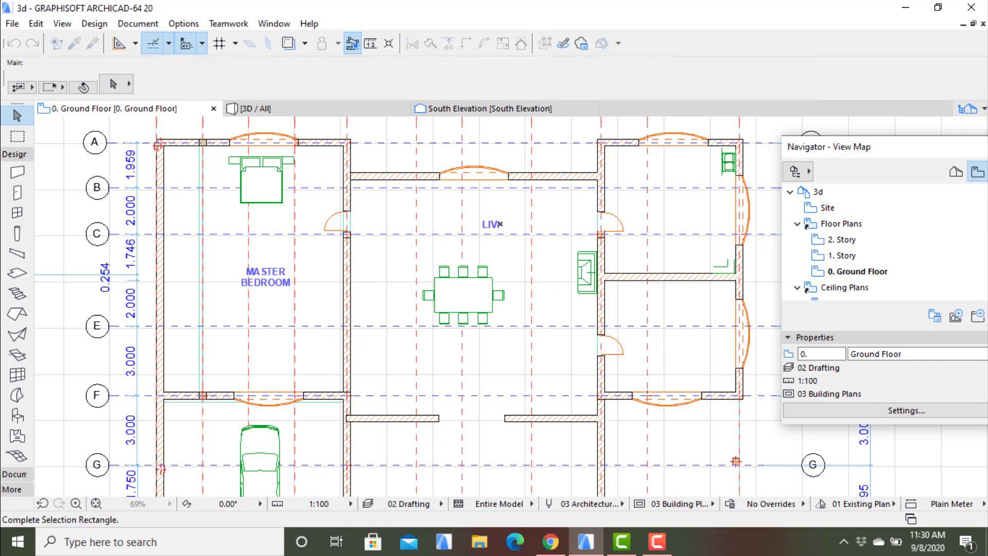
# - Set the text height of the LIVI label above the dining table to 5.00 mm
pyautogui.press('Escape')
pyautogui.rightClick(489, 222)
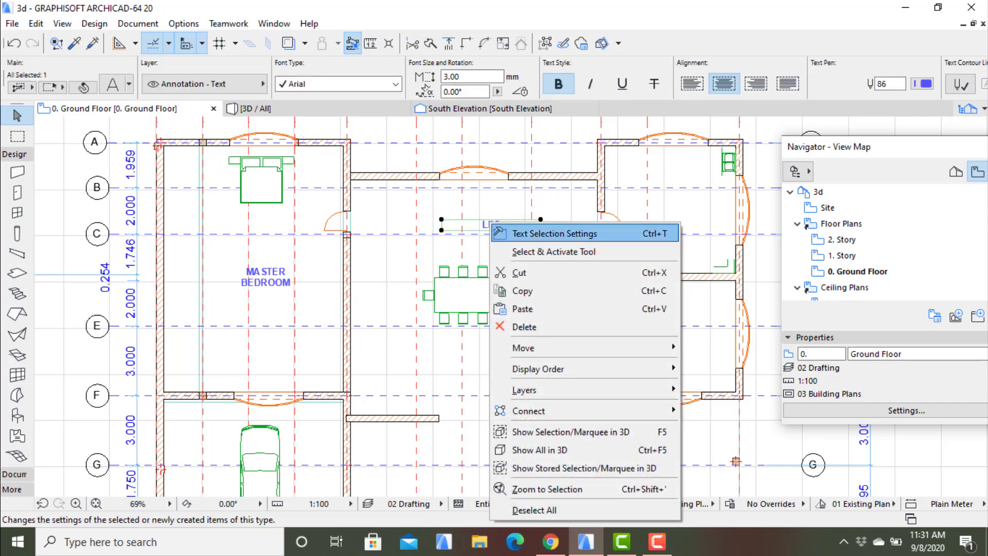
pyautogui.click(492, 225)
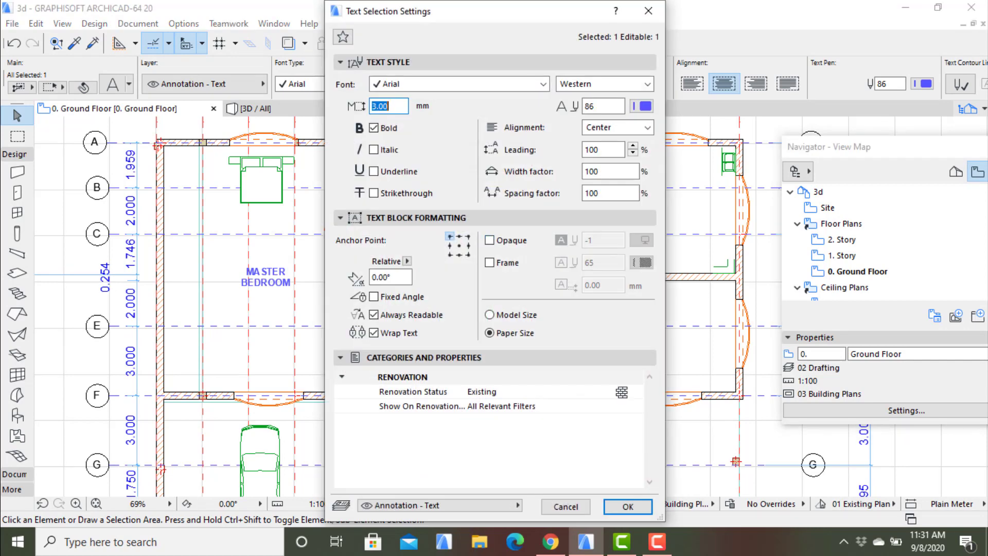
pyautogui.press('BackSpace')
pyautogui.write('5.00')
pyautogui.press('Return')
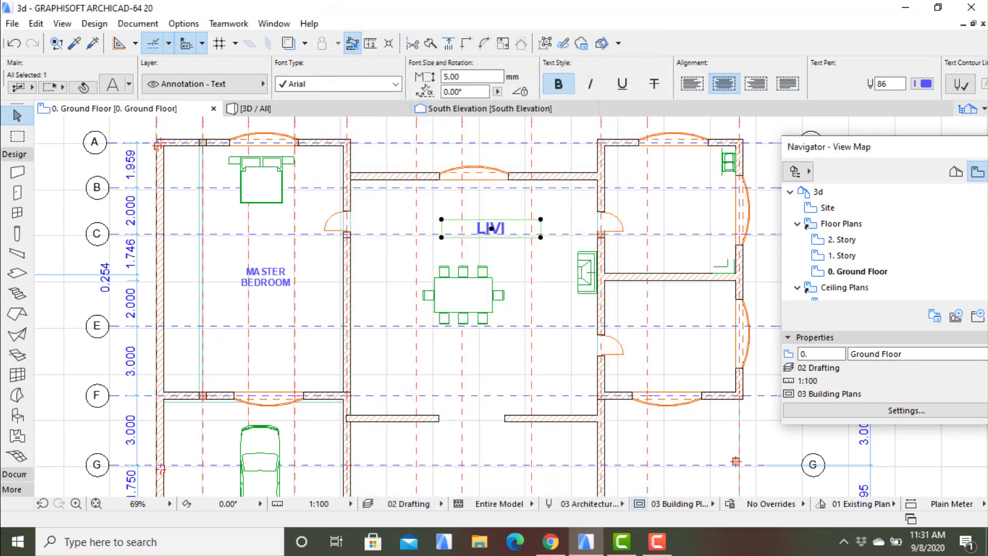
# - Delete the LIVI label above the dining table together with grid axis C running through it
pyautogui.click(455, 234)
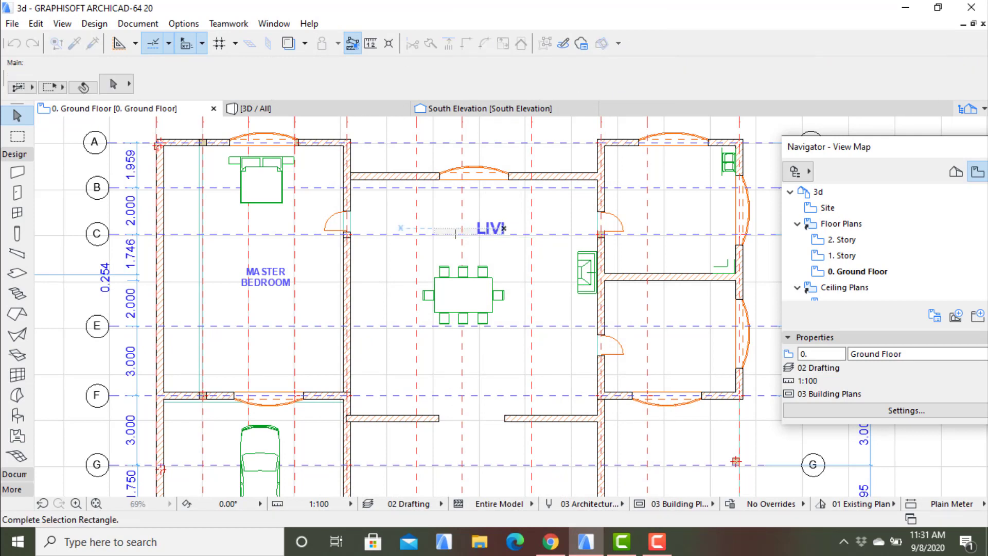
pyautogui.click(400, 228)
pyautogui.moveTo(472, 217); pyautogui.dragTo(516, 241)
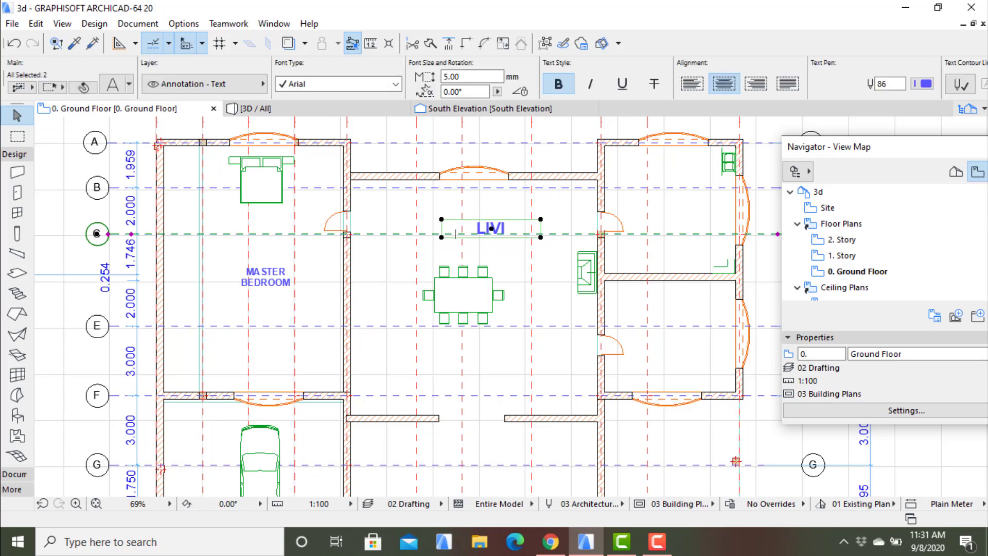
pyautogui.rightClick(499, 235)
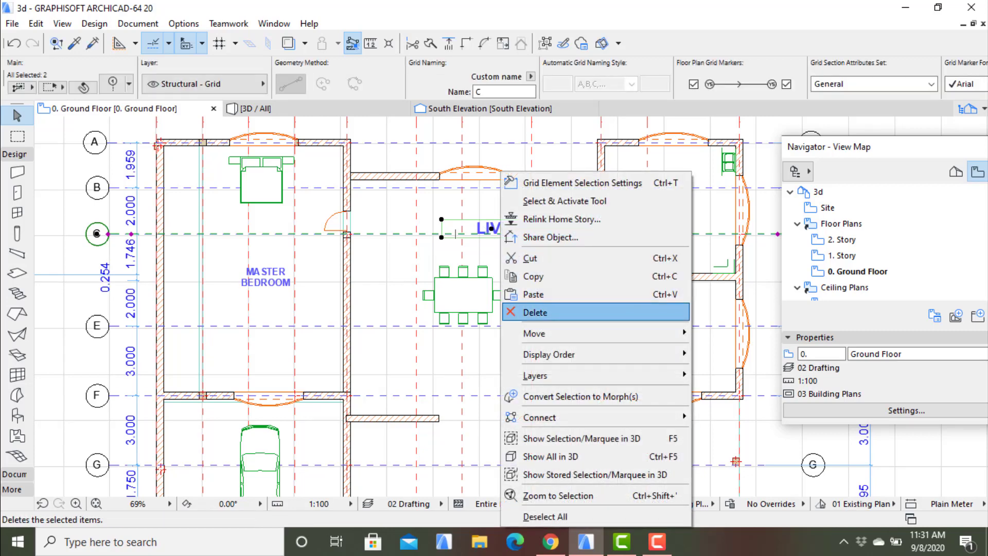
pyautogui.click(535, 313)
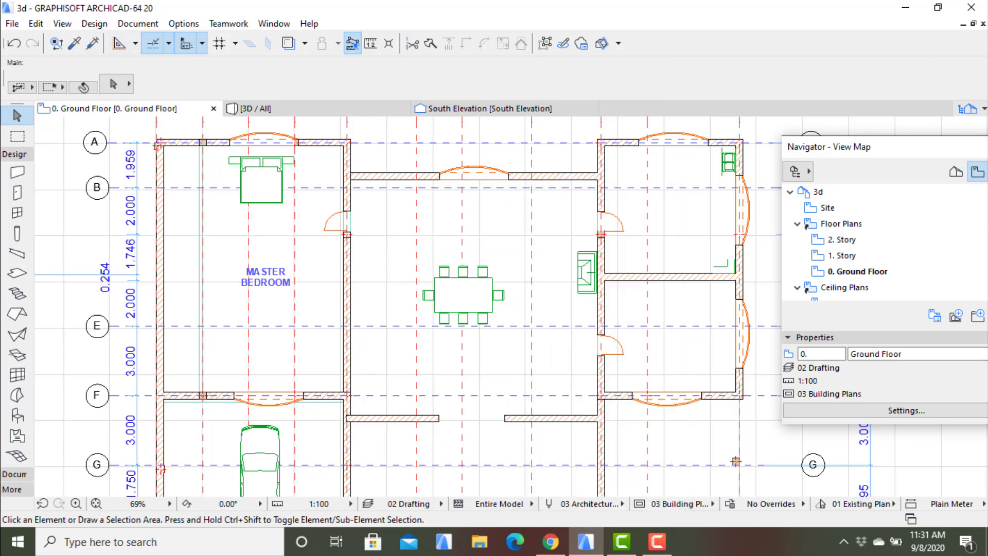
# - Place a text block about 5300 mm wide reading "LIVING ROOM" below the dining table in the central room
pyautogui.click(138, 23)
pyautogui.moveTo(173, 42)
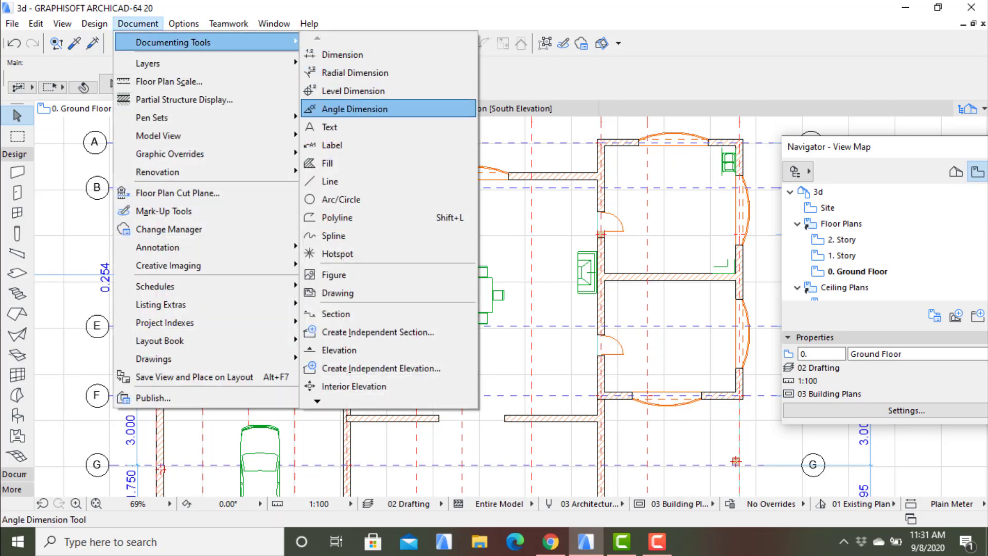
pyautogui.click(330, 127)
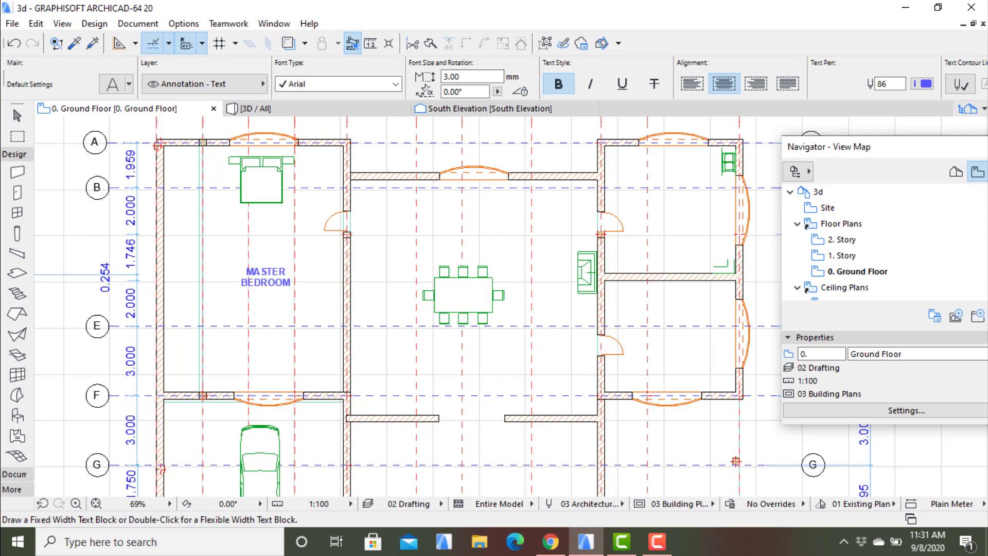
pyautogui.click(428, 363)
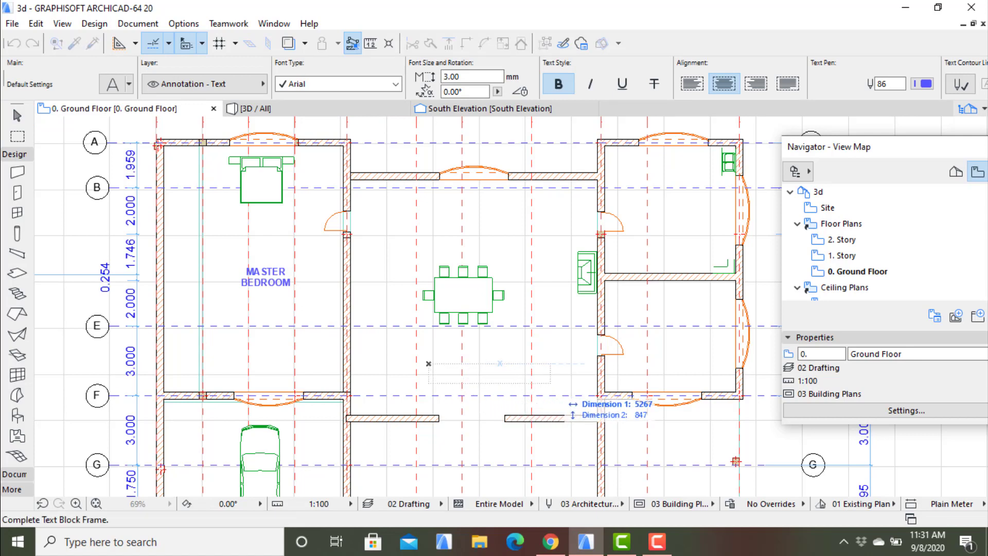
pyautogui.click(556, 378)
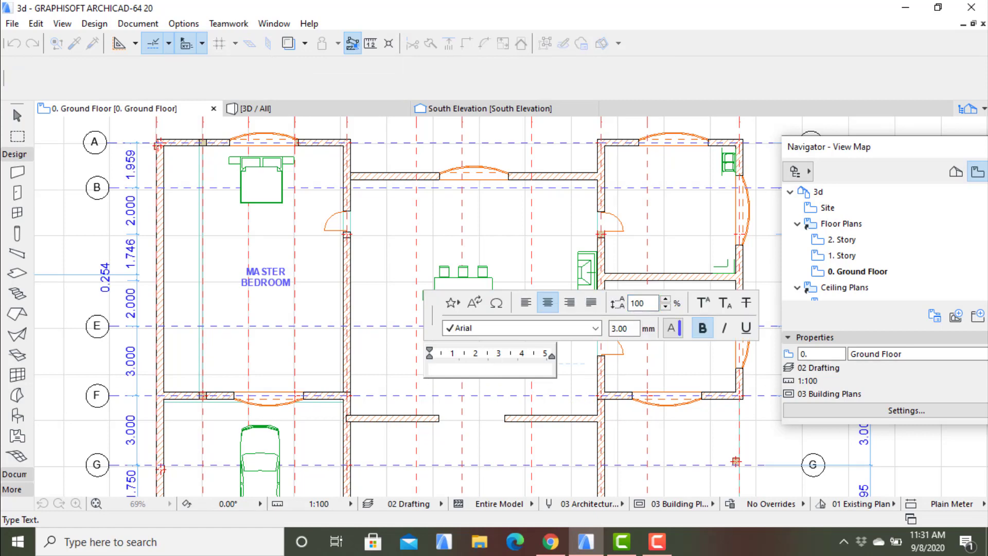
pyautogui.write('DINING ROOM')
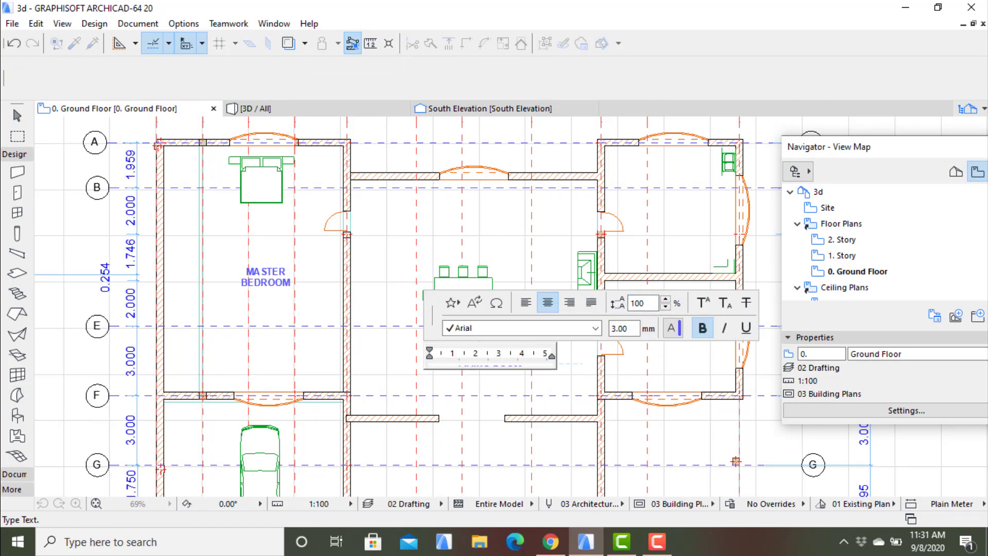
pyautogui.click(562, 381)
pyautogui.scroll(1, 562, 381)
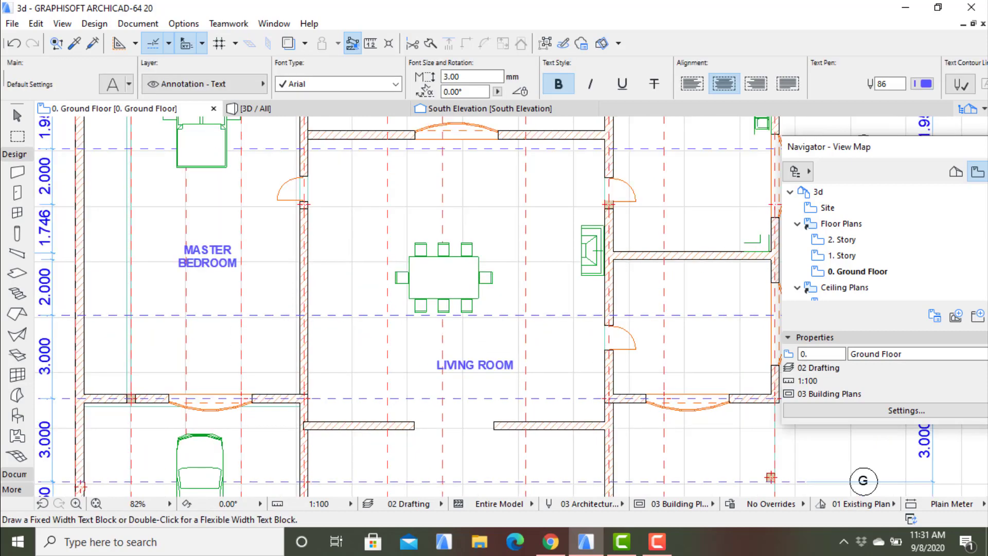
pyautogui.scroll(-3, 571, 375)
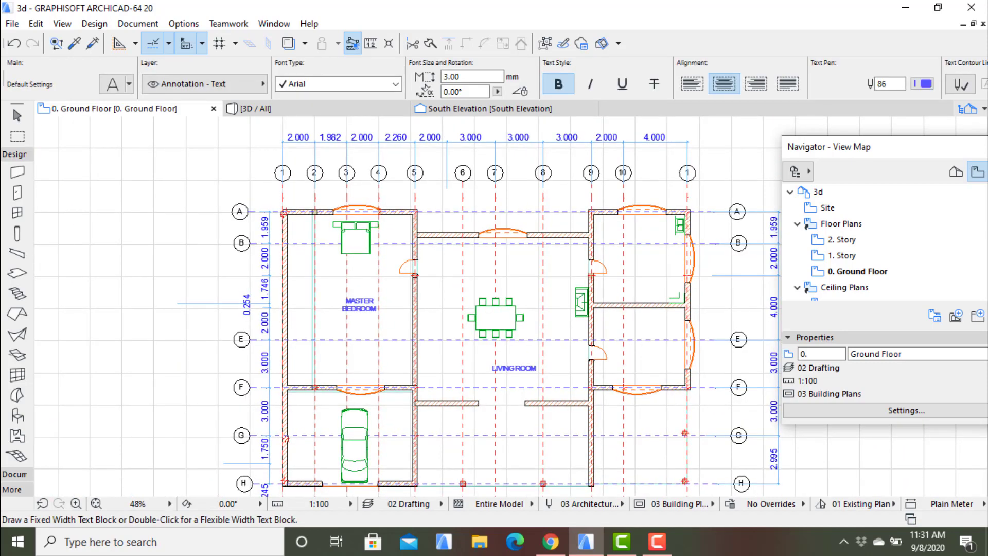
pyautogui.moveTo(572, 375); pyautogui.dragTo(441, 353, button='middle')
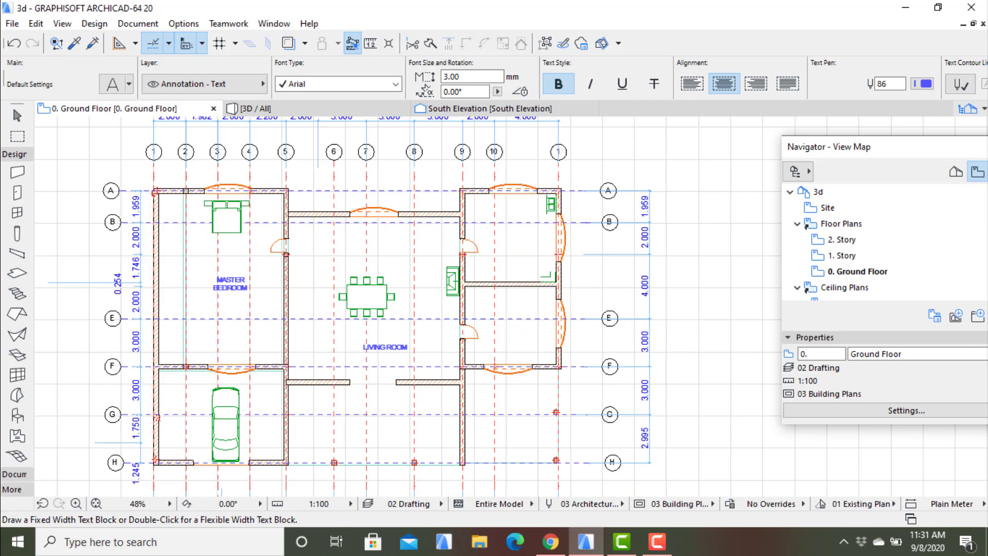
pyautogui.press('Escape')
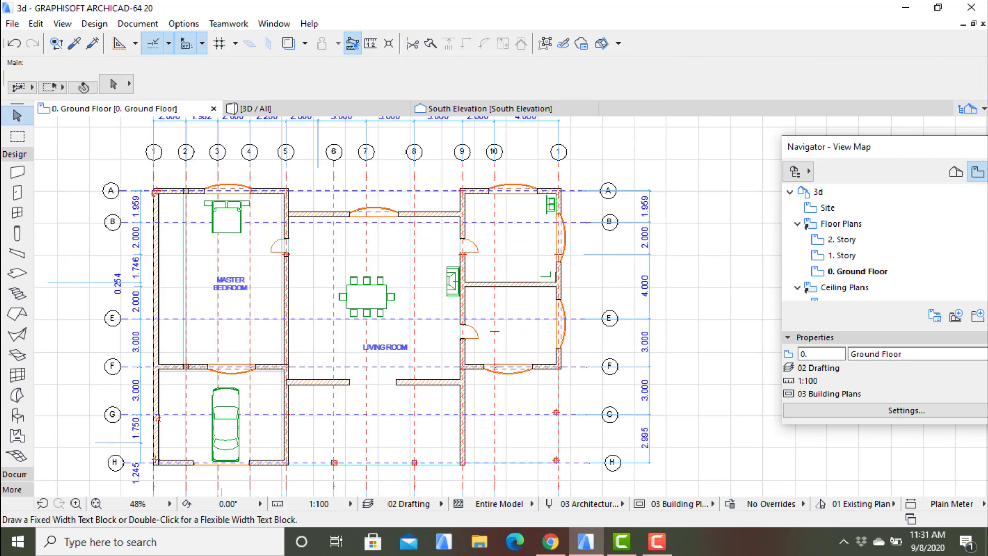
# - Add a flexible-width text block reading "KITCHEN 1" in the room between axes A and E, right of axis 10
pyautogui.click(485, 229)
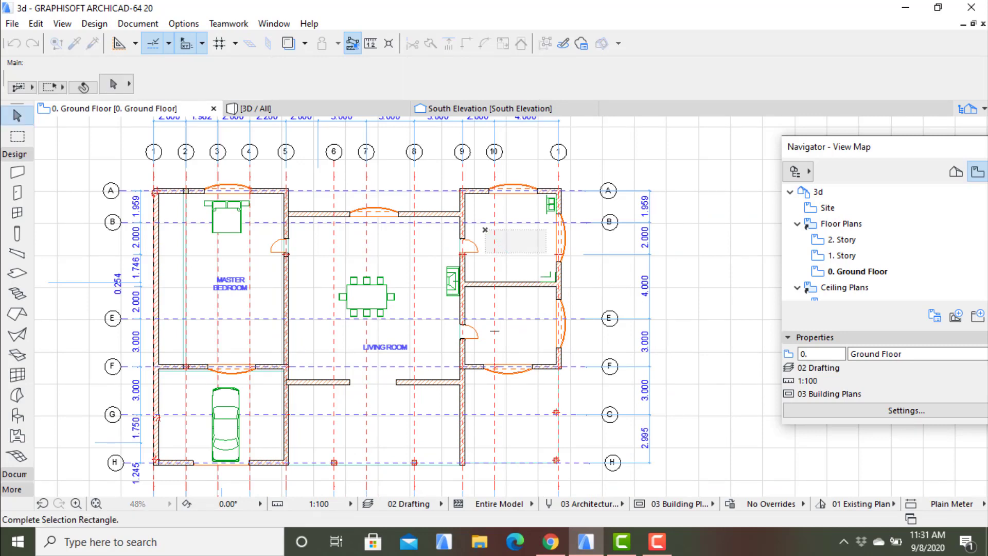
pyautogui.click(494, 152)
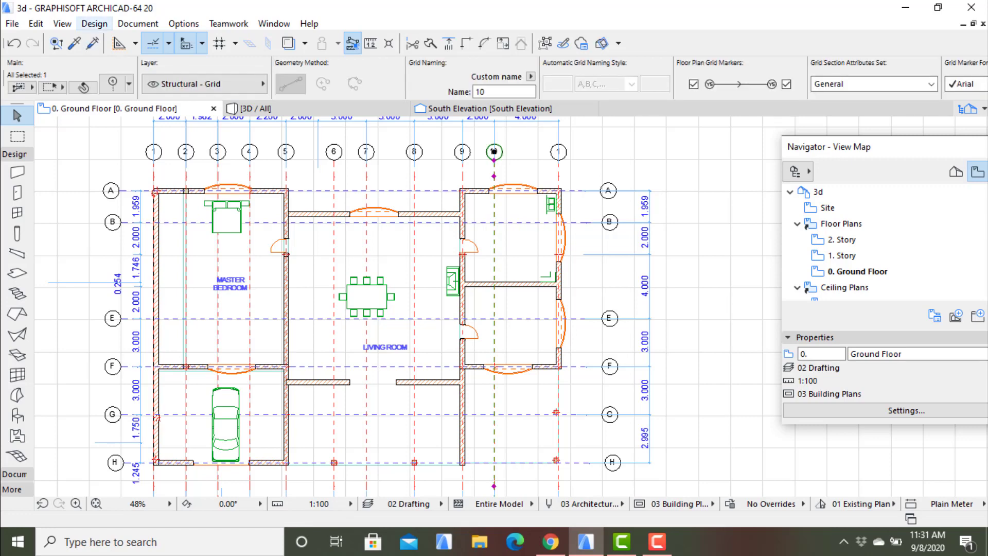
pyautogui.click(138, 24)
pyautogui.moveTo(173, 42)
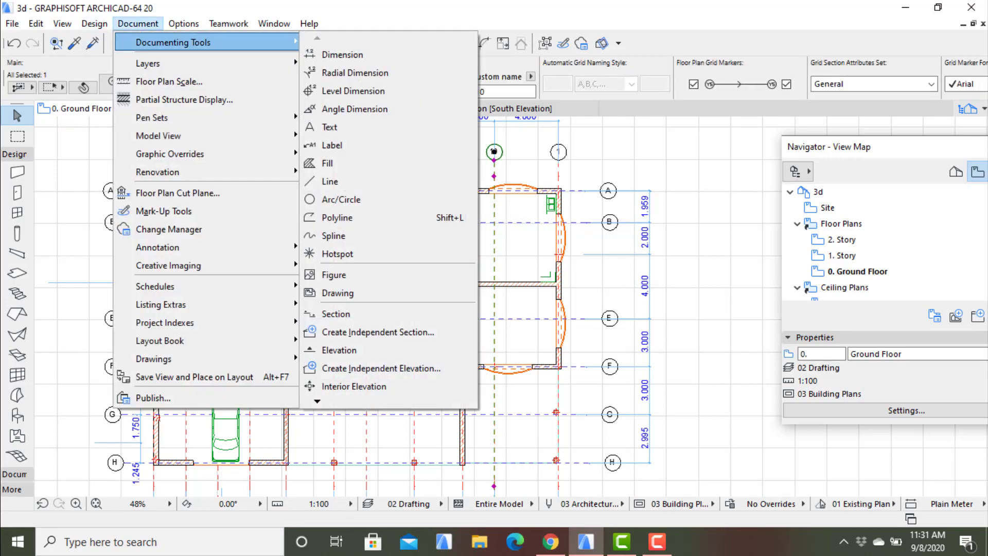
pyautogui.click(330, 127)
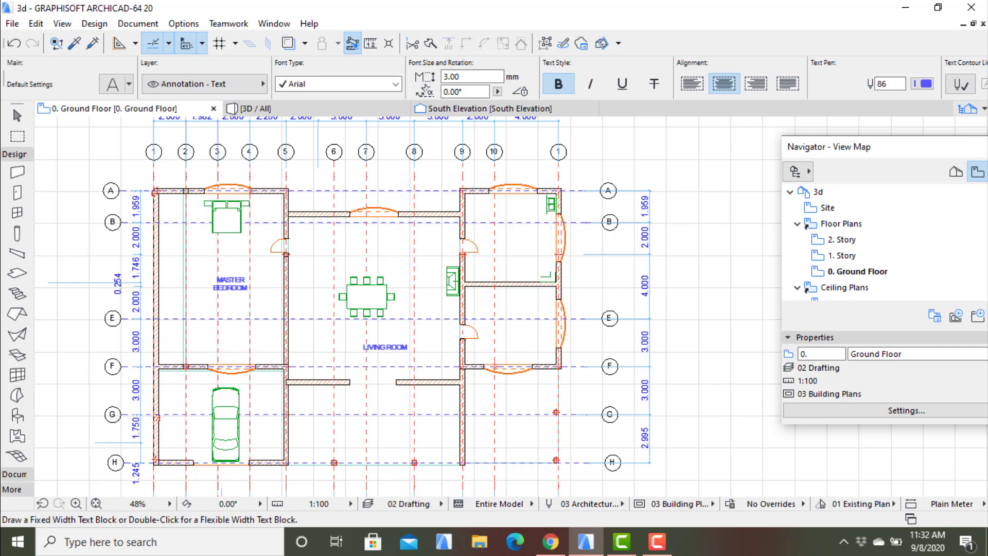
pyautogui.doubleClick(530, 249)
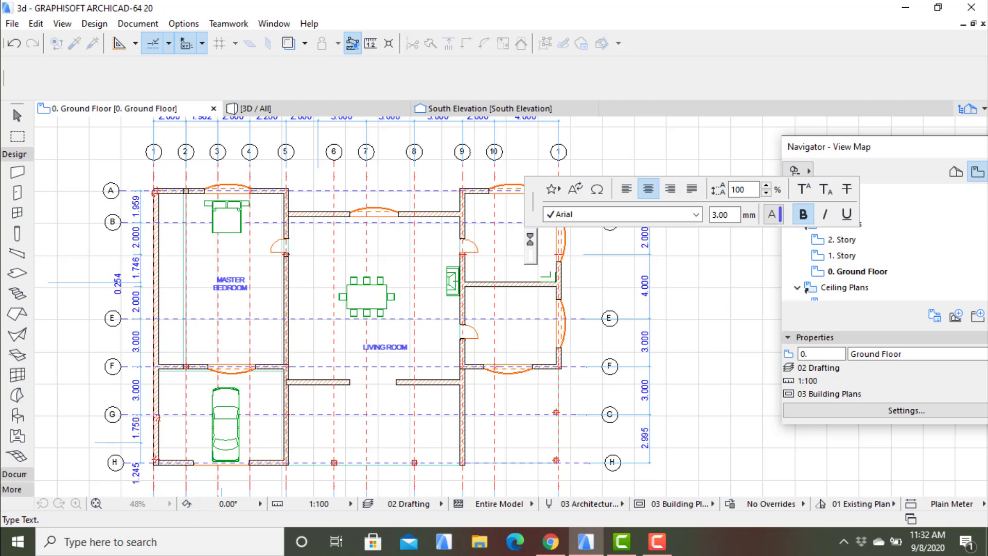
pyautogui.write('KITCHE')
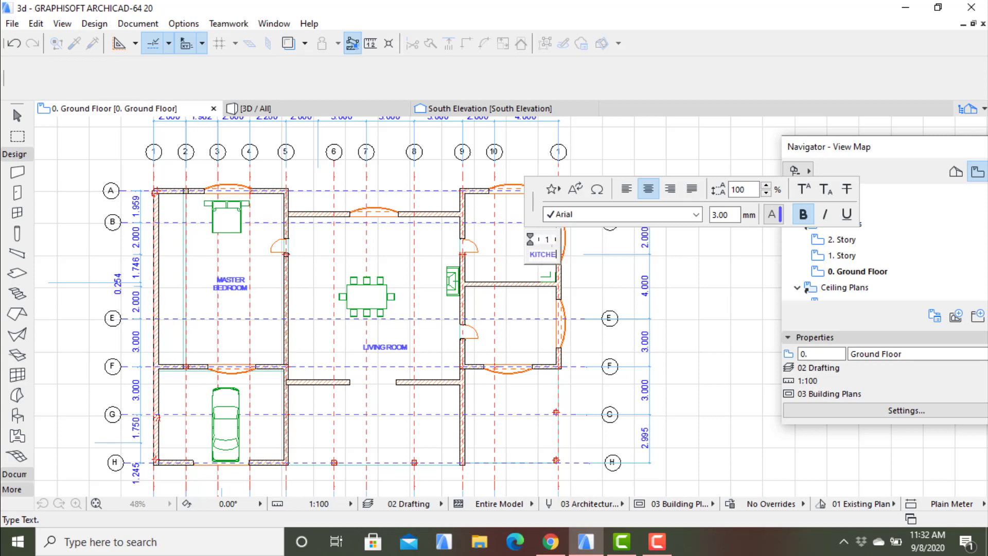
pyautogui.write('N 1')
pyautogui.click(495, 331)
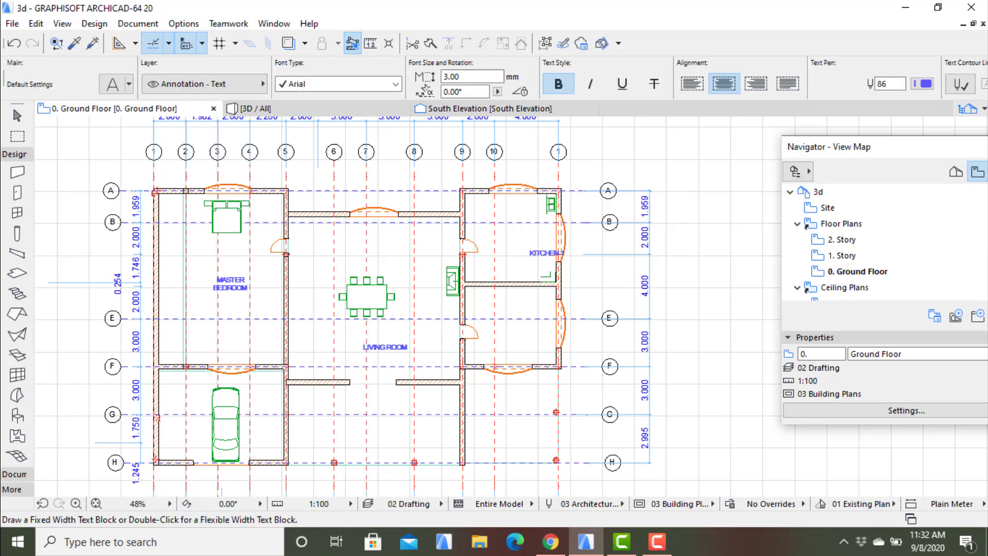
pyautogui.press('Escape')
pyautogui.moveTo(526, 246); pyautogui.dragTo(570, 264)
pyautogui.click(570, 263)
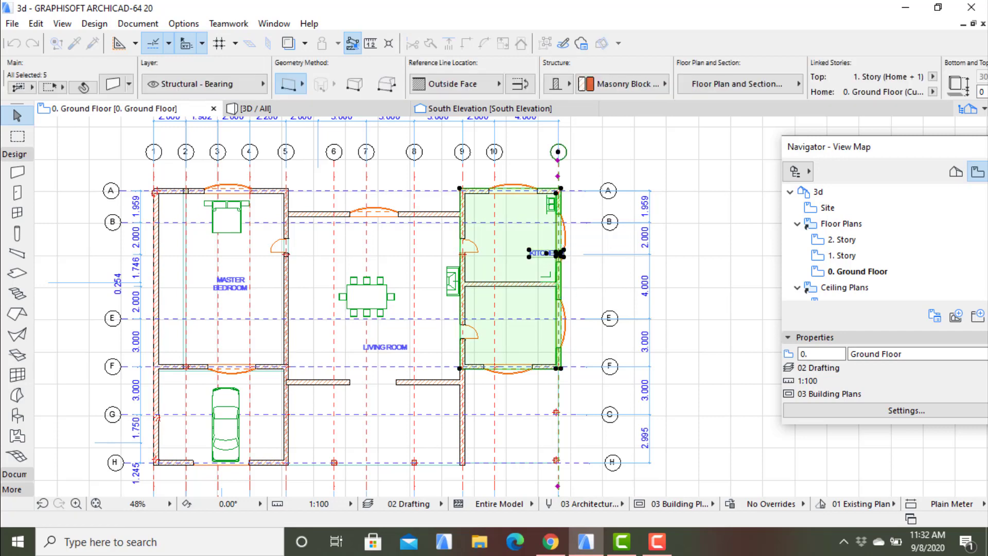
pyautogui.press('Escape')
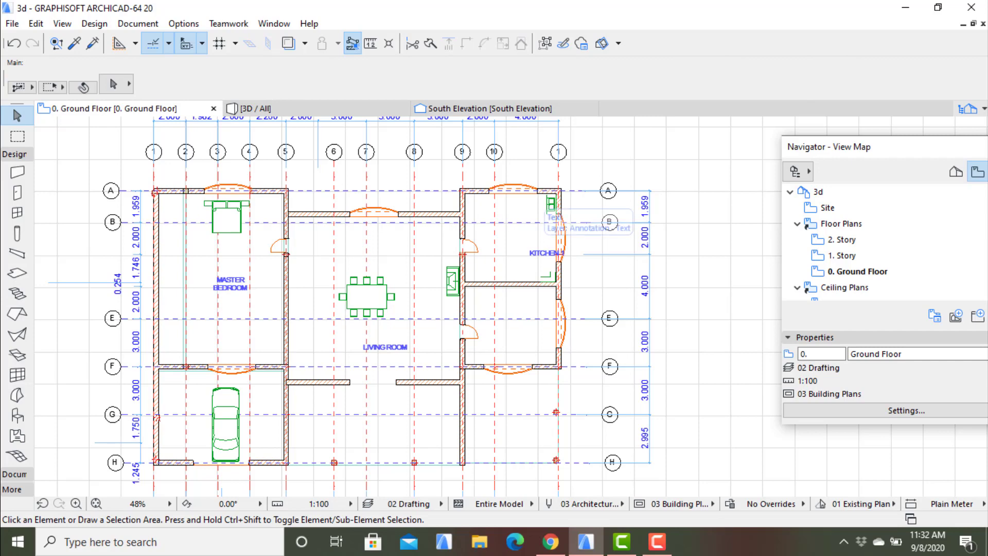
# - Move the KITCHEN 1 label about 2471 mm up and to the left, so it sits inside the kitchen
pyautogui.click(547, 253)
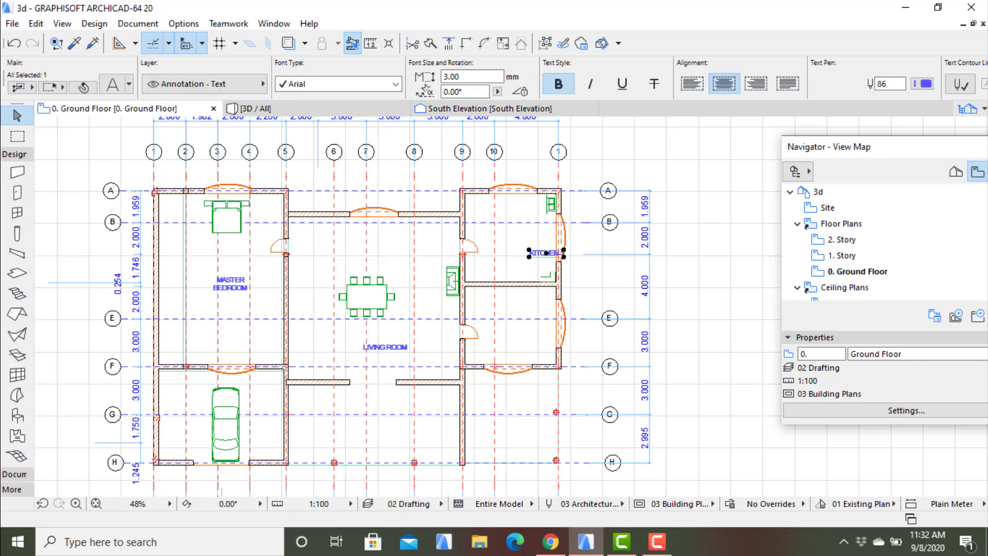
pyautogui.rightClick(531, 253)
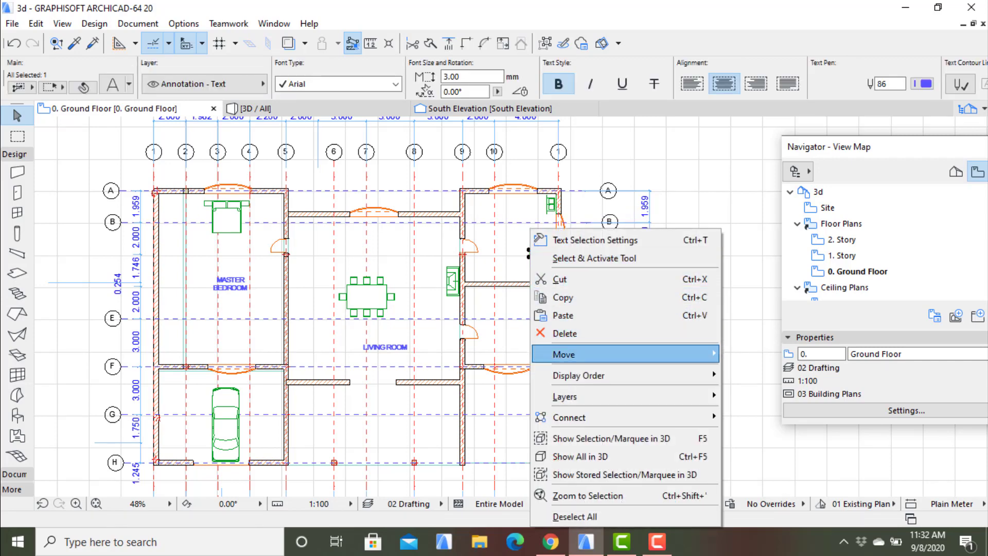
pyautogui.moveTo(618, 354)
pyautogui.click(749, 355)
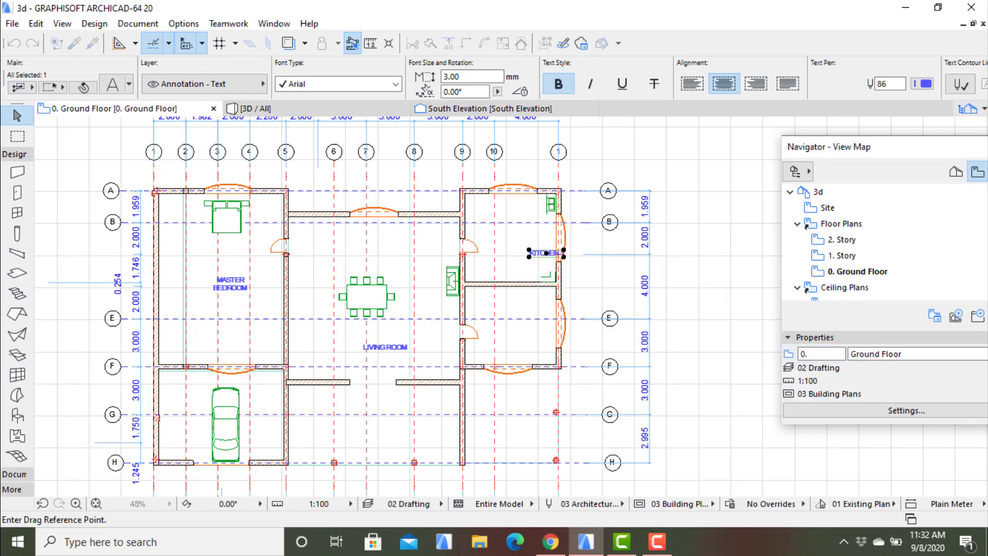
pyautogui.click(529, 253)
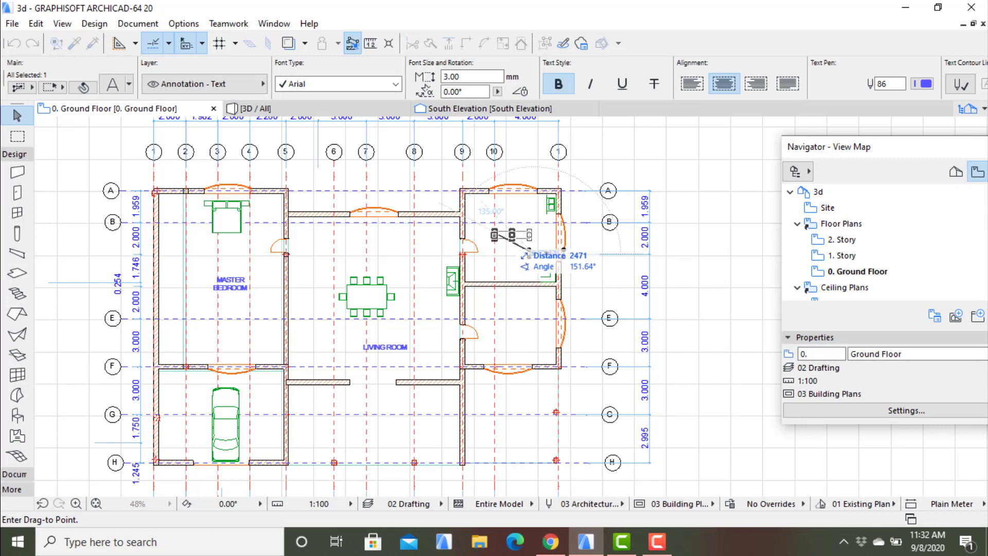
pyautogui.click(495, 235)
pyautogui.click(520, 235)
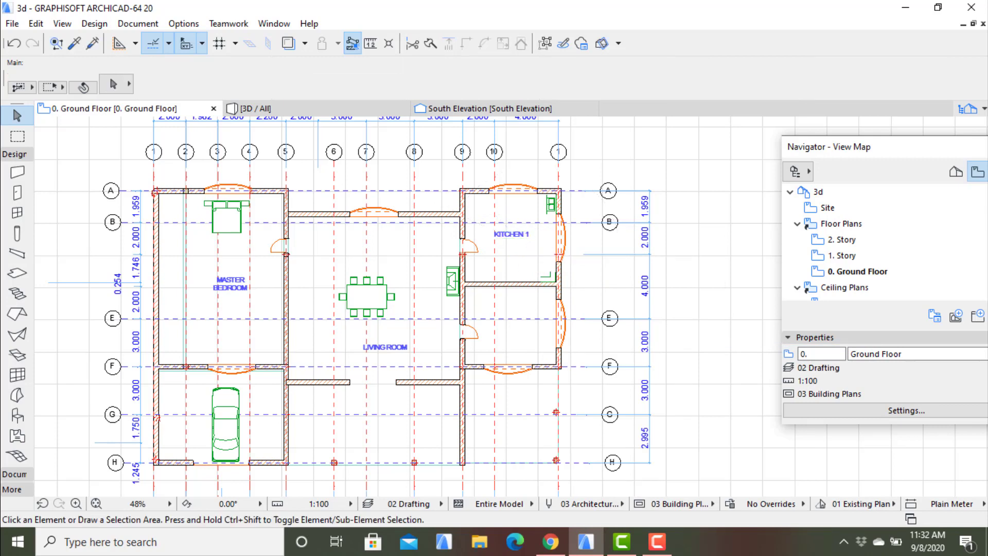
pyautogui.click(520, 234)
pyautogui.click(522, 276)
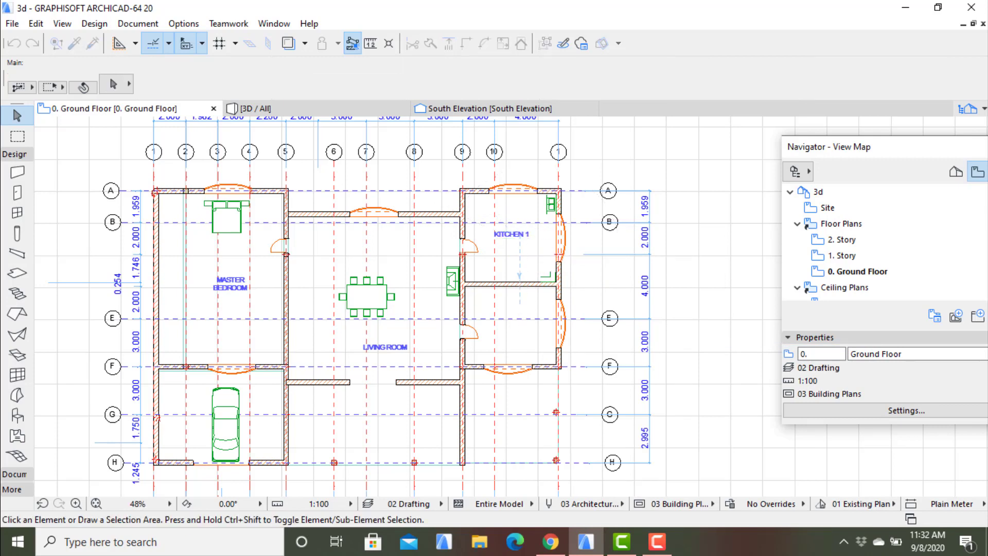
pyautogui.scroll(-1, 471, 324)
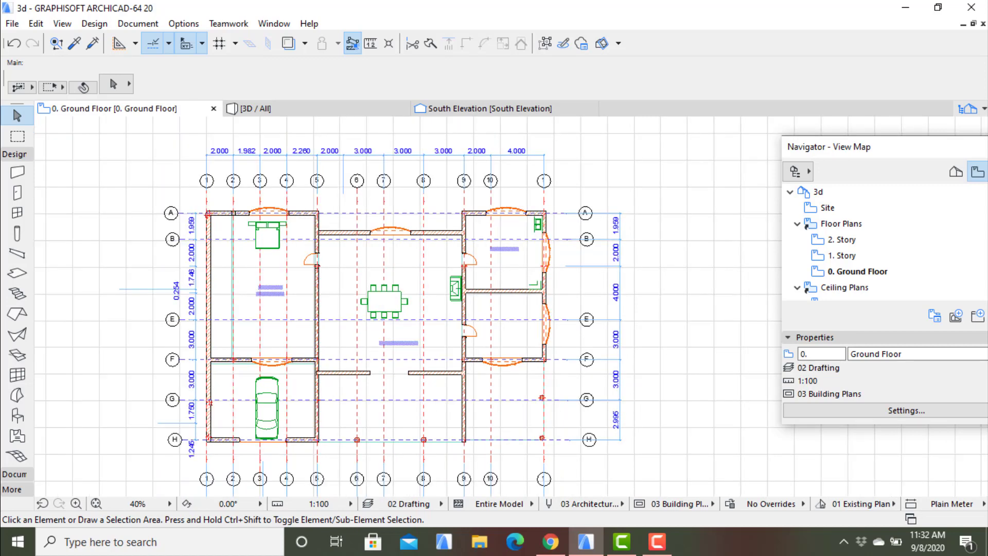
pyautogui.scroll(1, 471, 318)
pyautogui.moveTo(472, 318); pyautogui.dragTo(467, 243, button='middle')
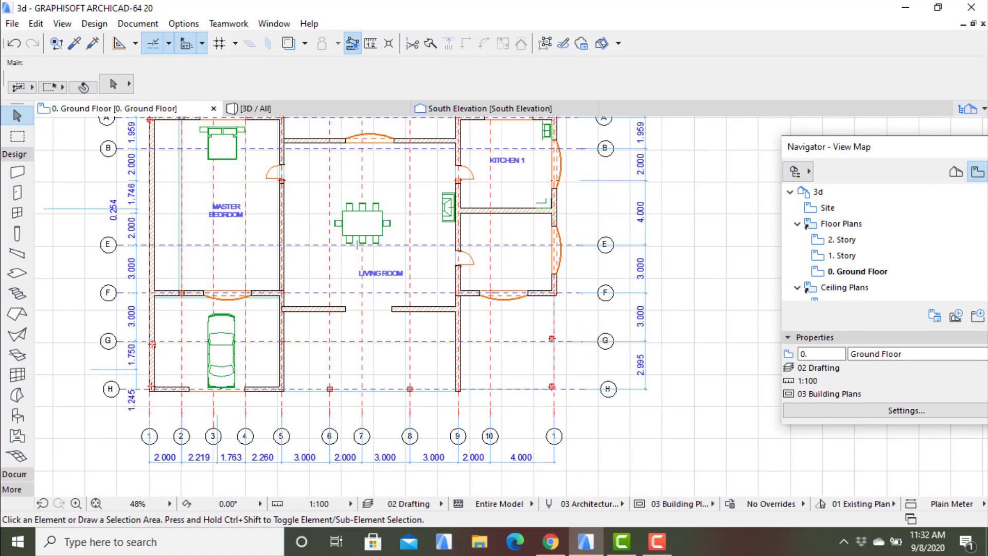
pyautogui.scroll(1, 176, 320)
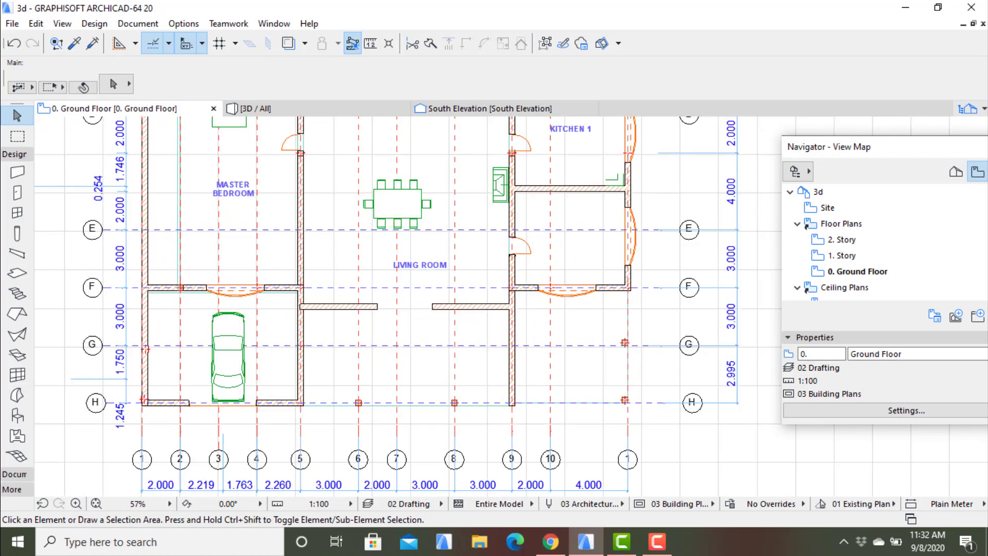
pyautogui.scroll(1, 208, 311)
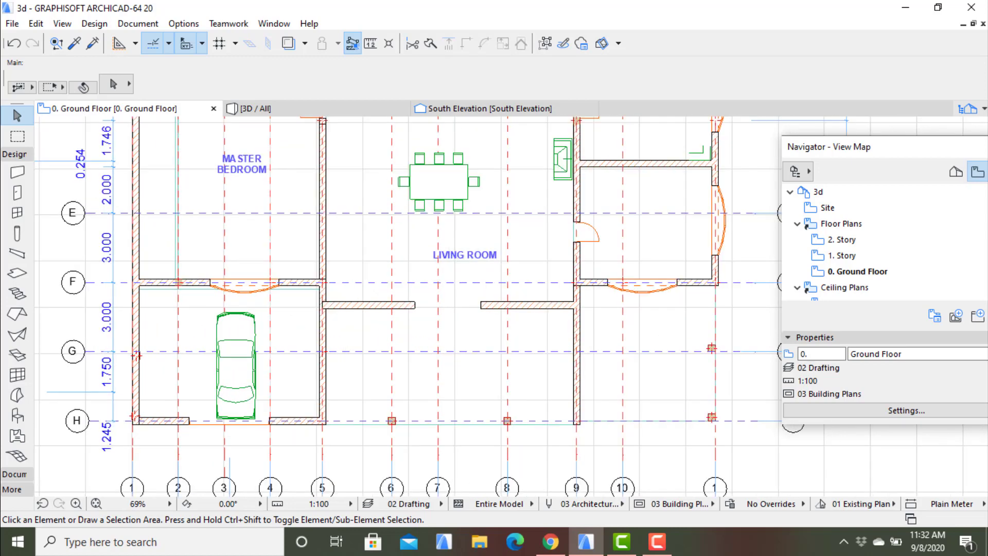
# - Place a text block reading "GARAGE" above the car, in the room between axes F and H
pyautogui.click(138, 23)
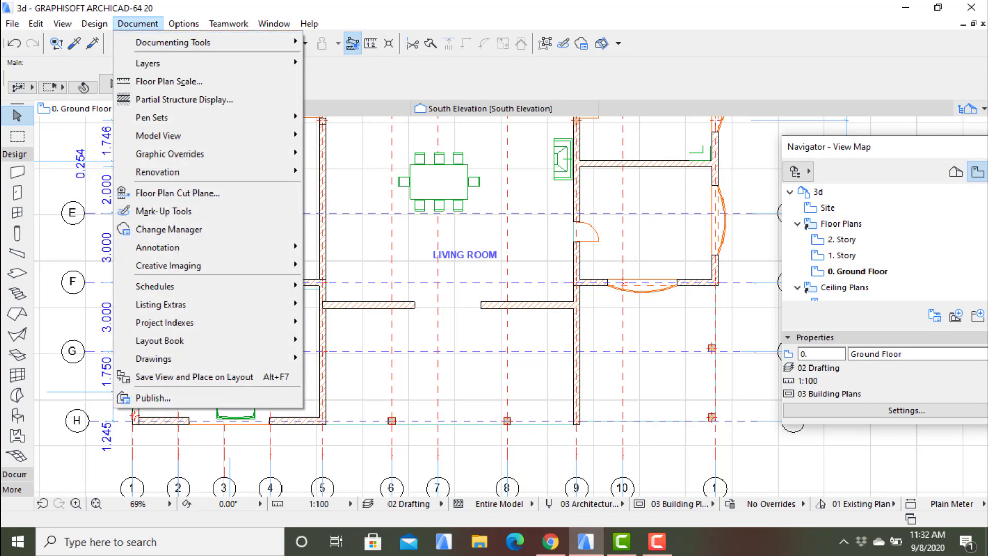
pyautogui.moveTo(173, 43)
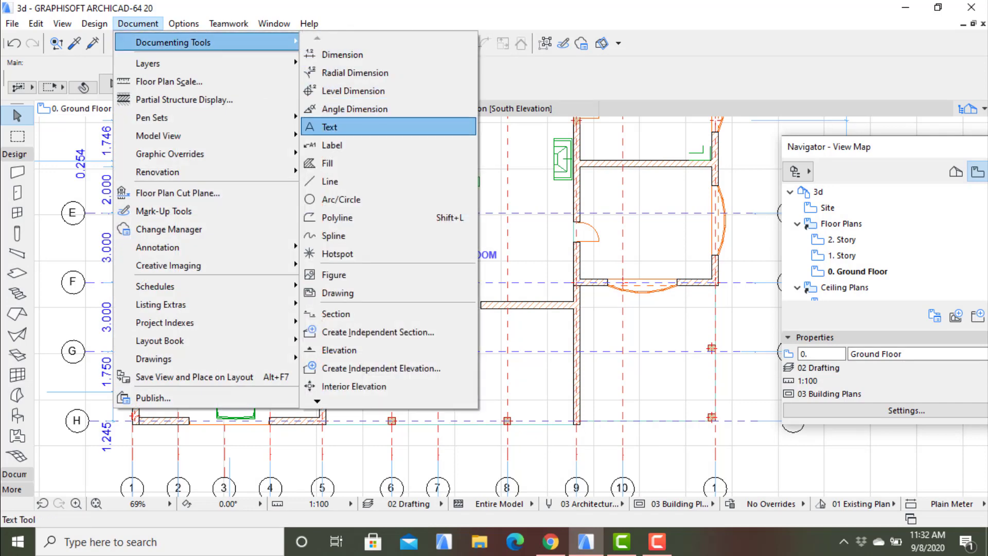
pyautogui.click(330, 127)
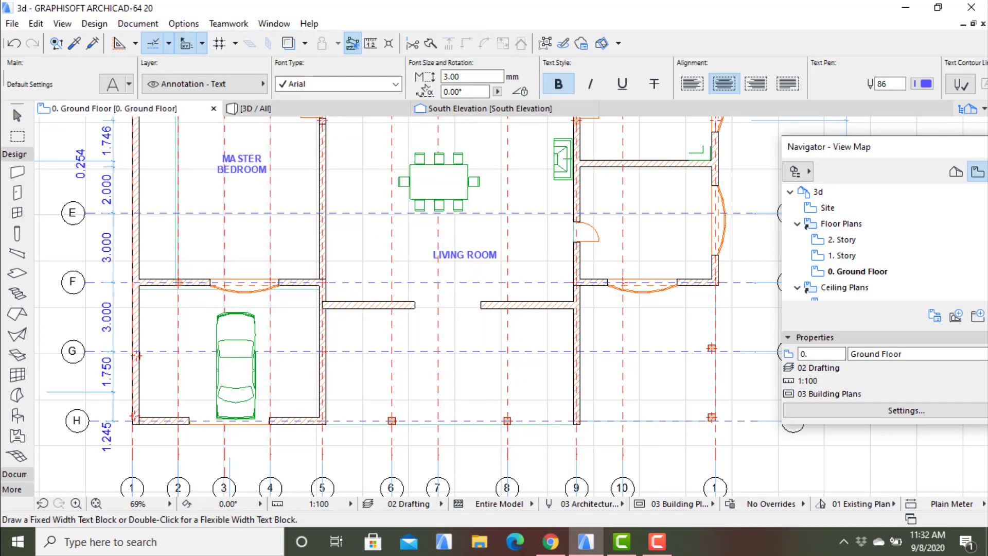
pyautogui.click(170, 301)
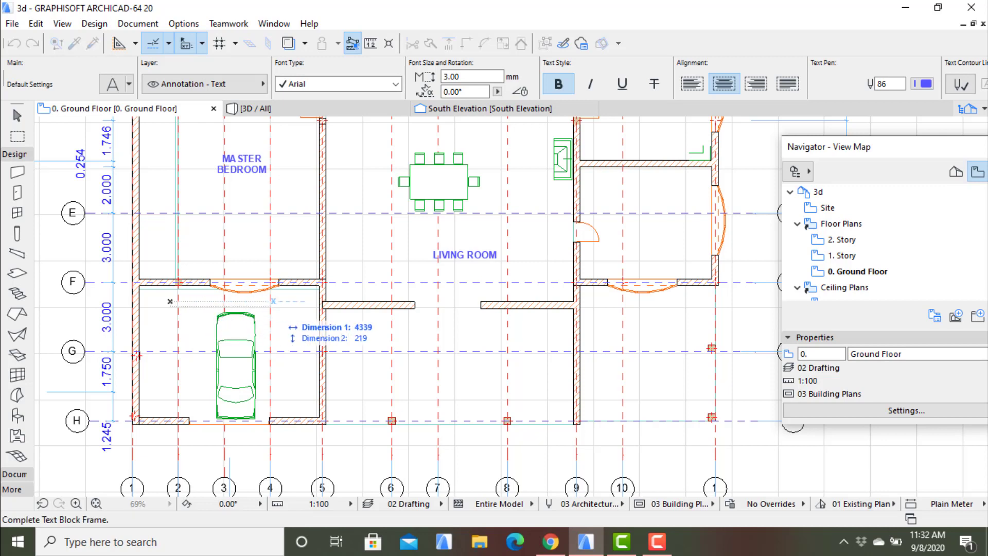
pyautogui.click(295, 314)
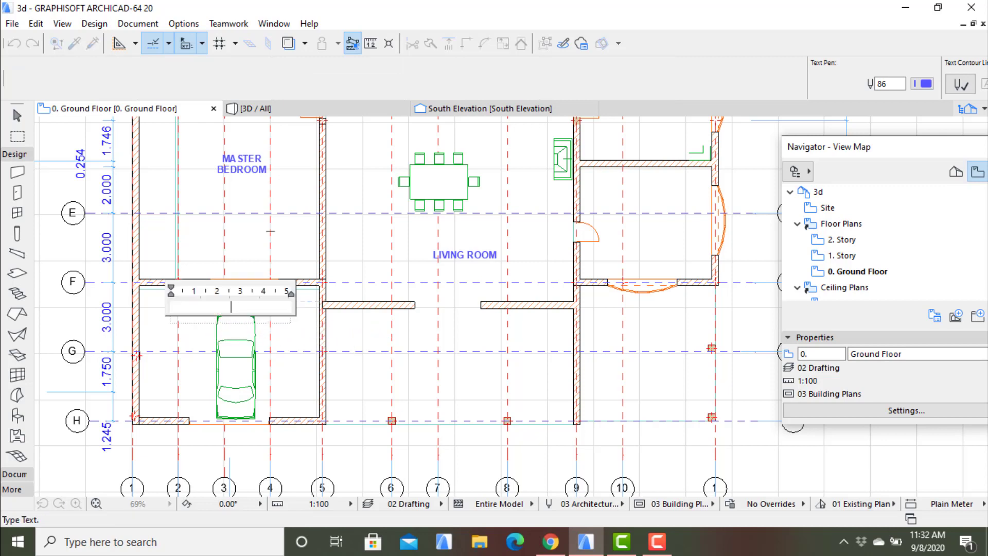
pyautogui.write('GARAGE')
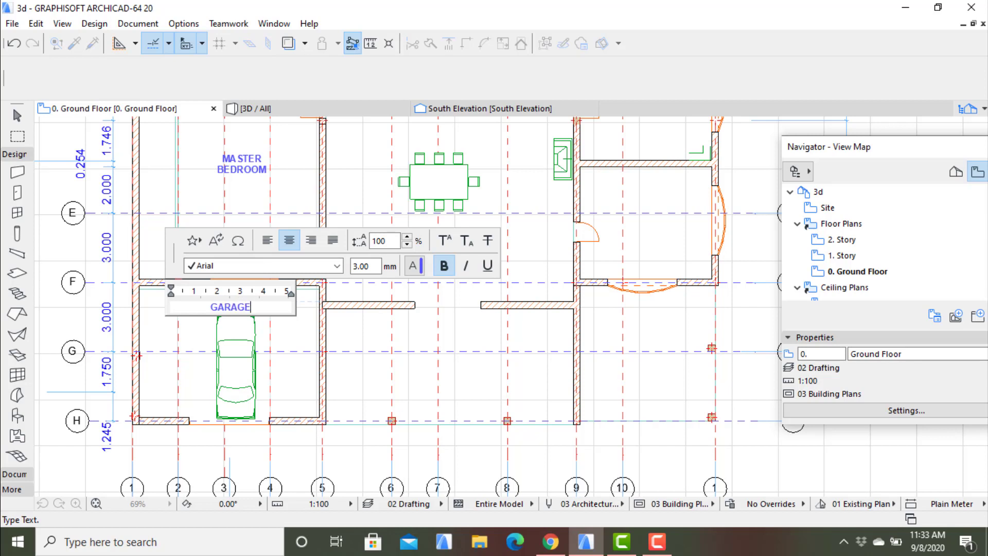
pyautogui.press('Escape')
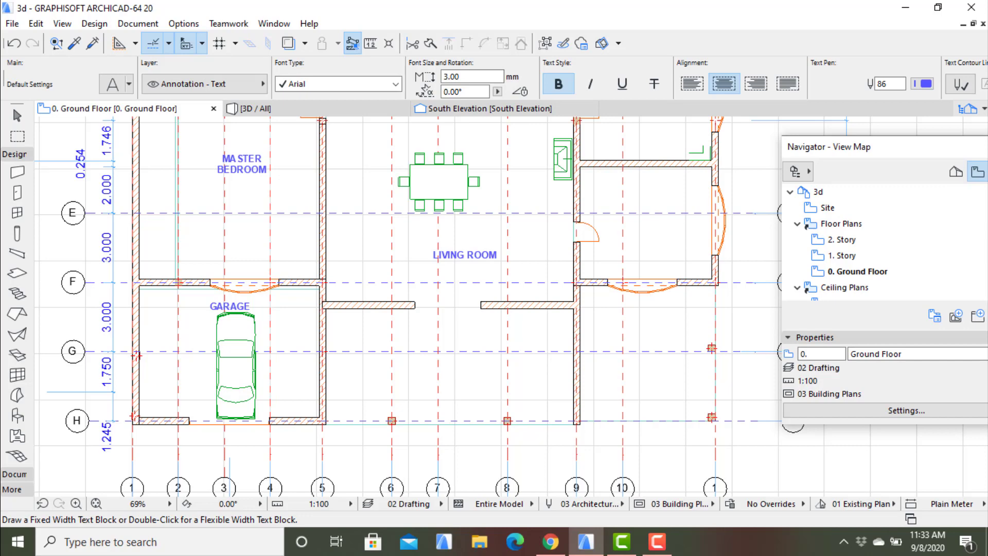
# - Place a text block about 4000 mm wide reading "STORE 1" in the room below the kitchen, above axis E
pyautogui.moveTo(412, 329); pyautogui.dragTo(337, 341, button='middle')
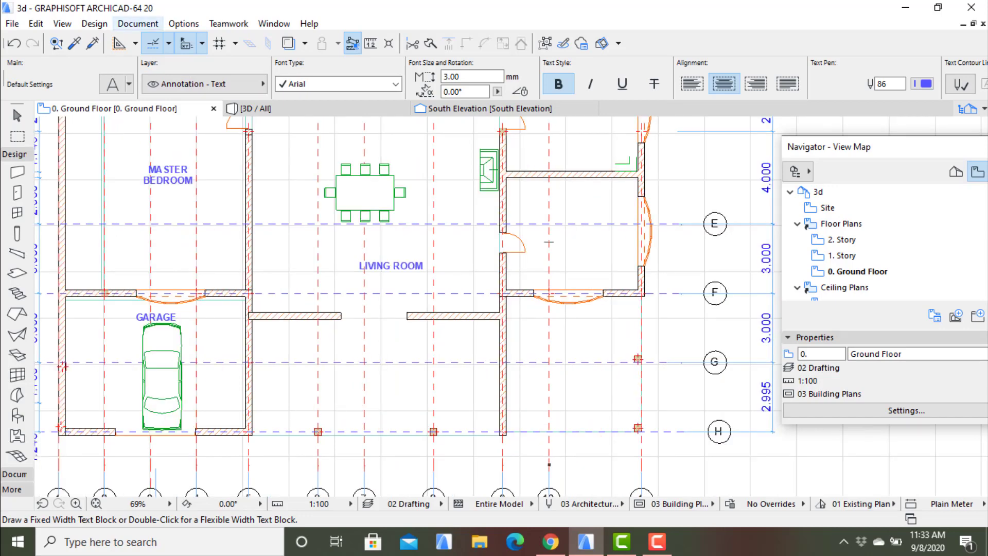
pyautogui.click(138, 24)
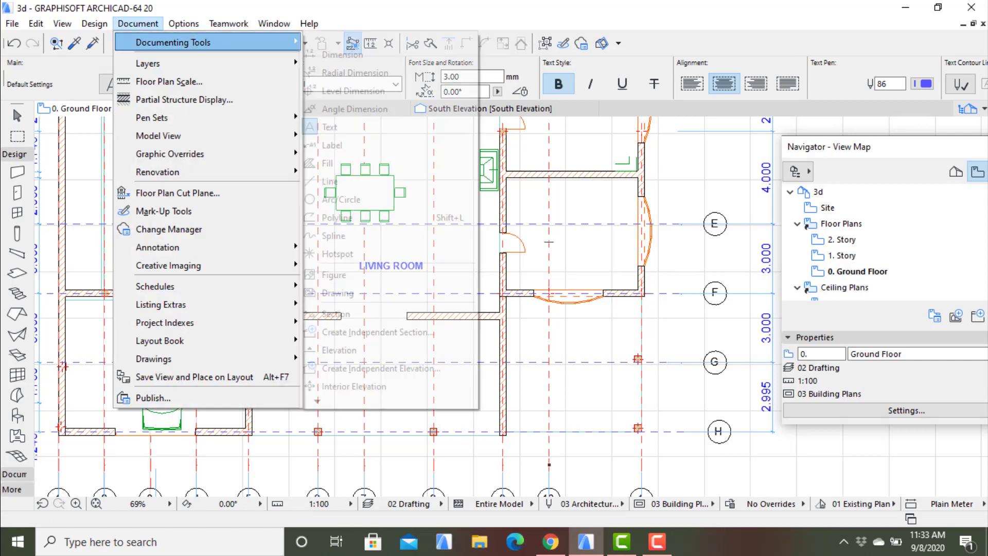
pyautogui.moveTo(170, 42)
pyautogui.click(330, 126)
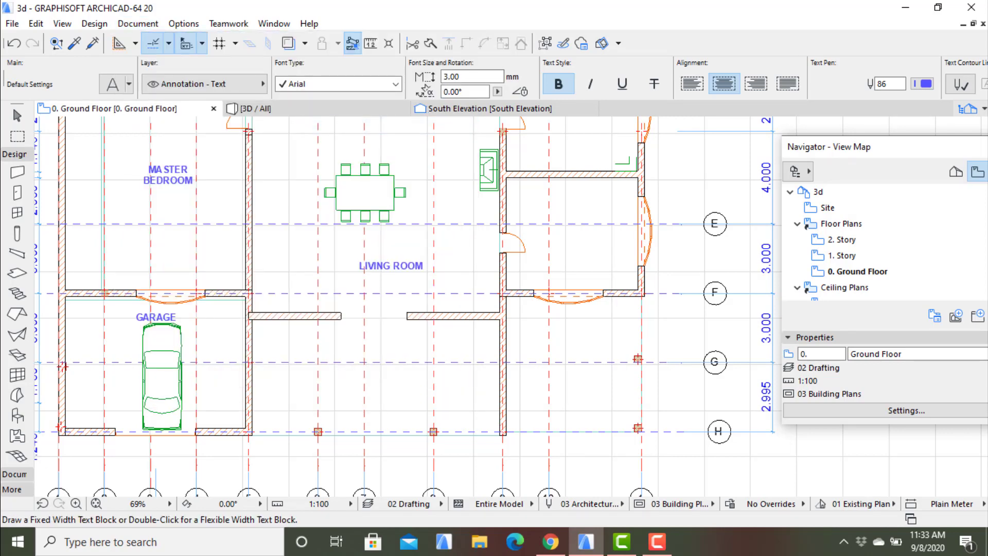
pyautogui.click(521, 198)
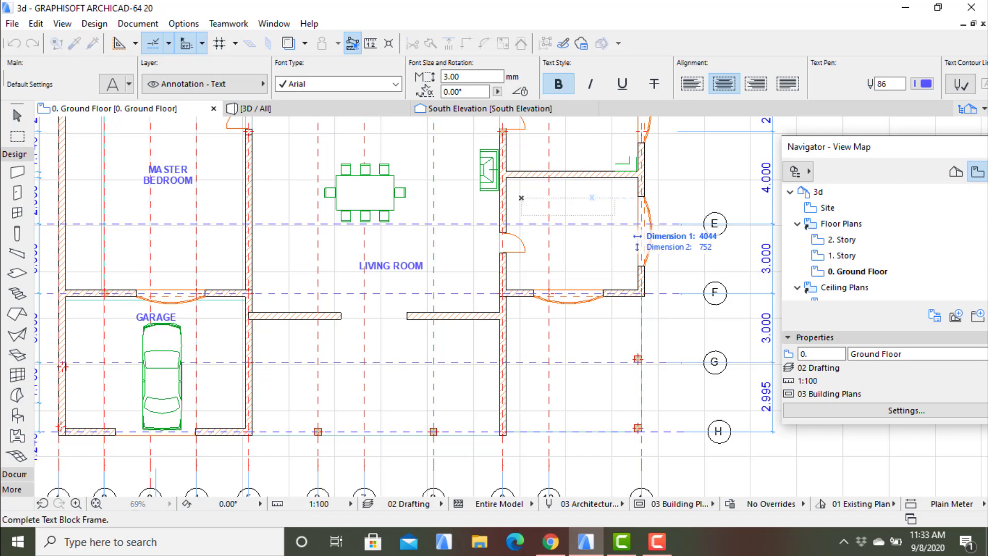
pyautogui.click(614, 215)
pyautogui.write('ST')
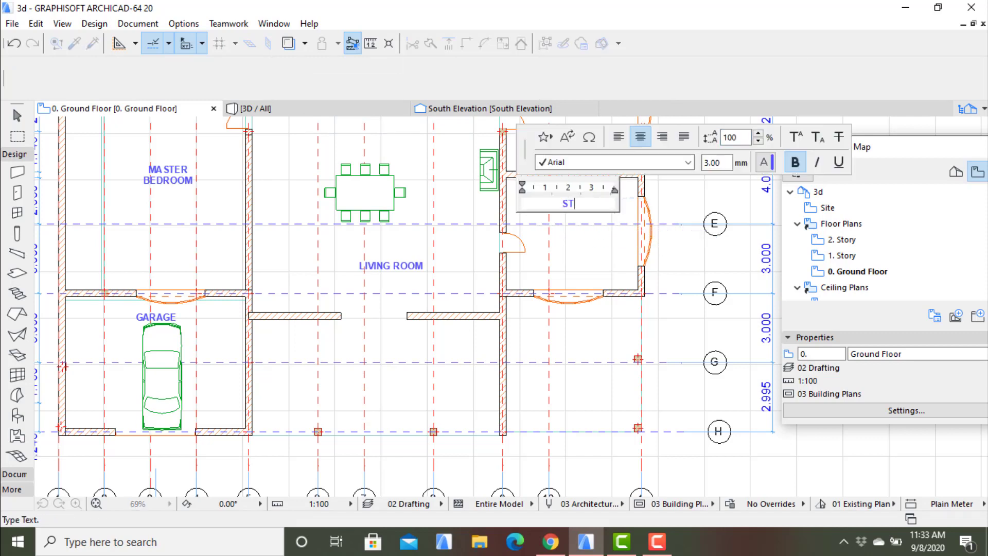
pyautogui.write('ORE 1')
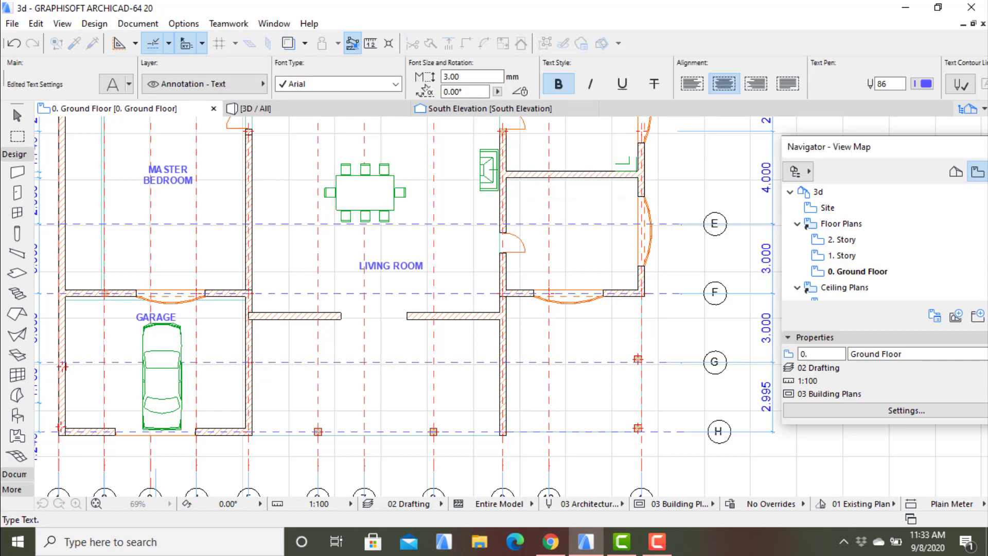
pyautogui.press('Escape')
# - Place a text block reading "ENTRY PORCHE" between axes 5 and 9, just above axis G
pyautogui.scroll(-4, 609, 256)
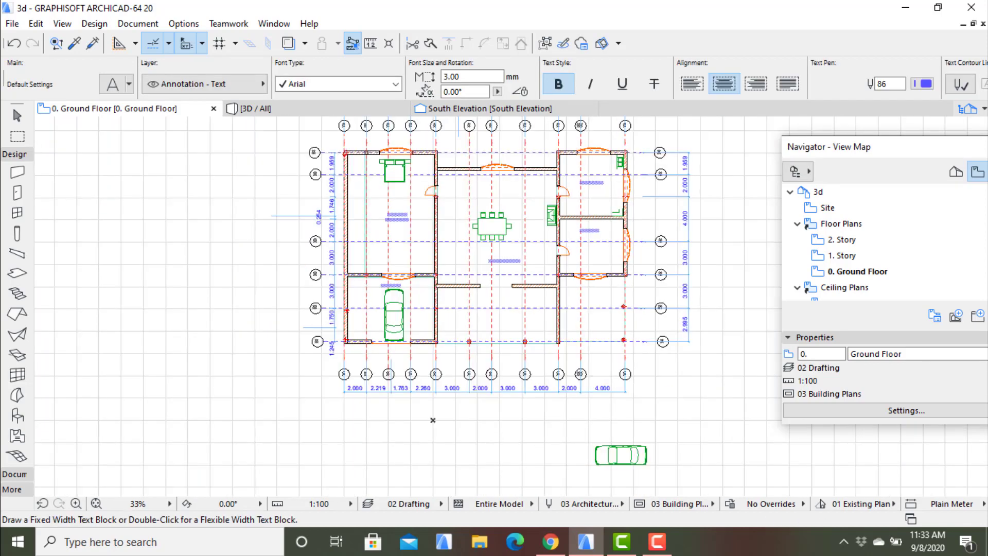
pyautogui.scroll(1, 580, 255)
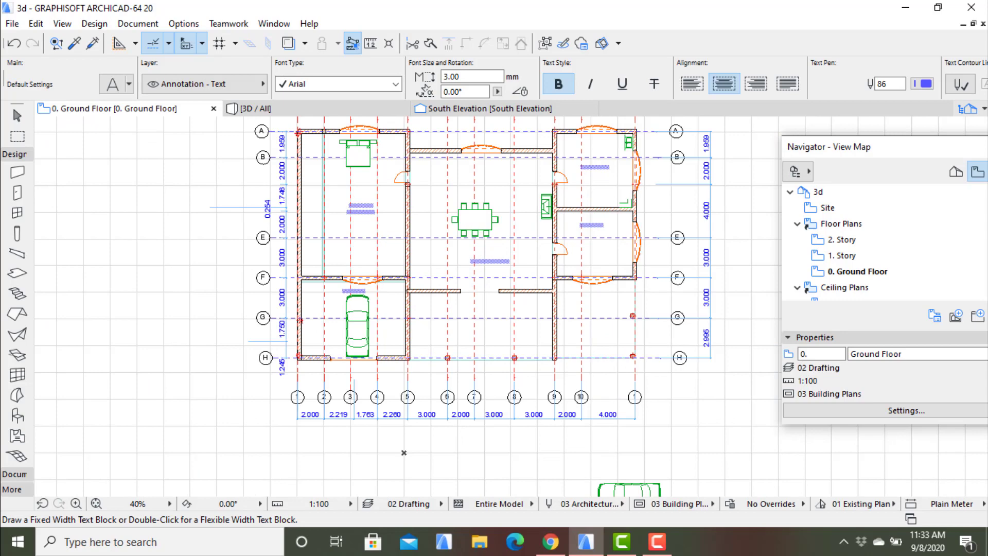
pyautogui.scroll(2, 452, 332)
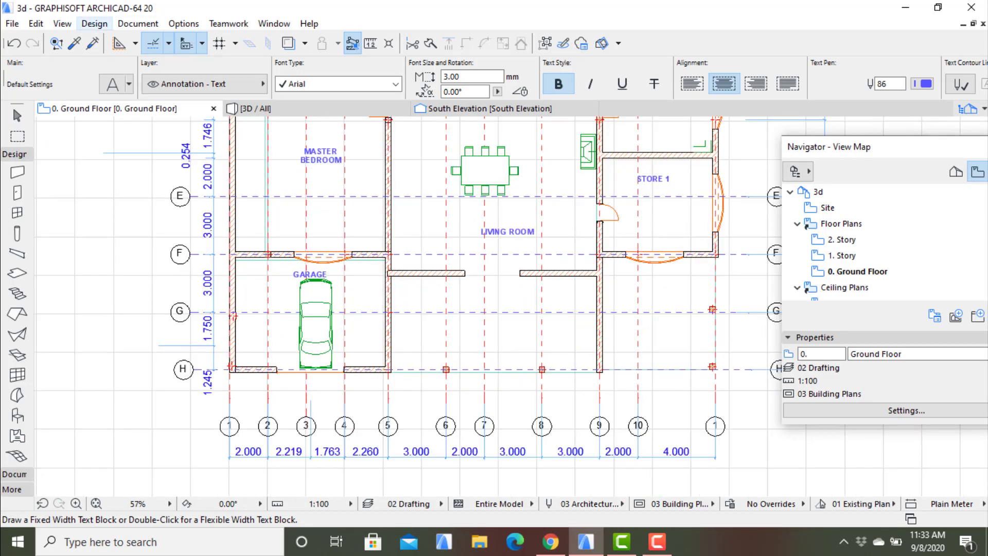
pyautogui.click(137, 23)
pyautogui.moveTo(173, 42)
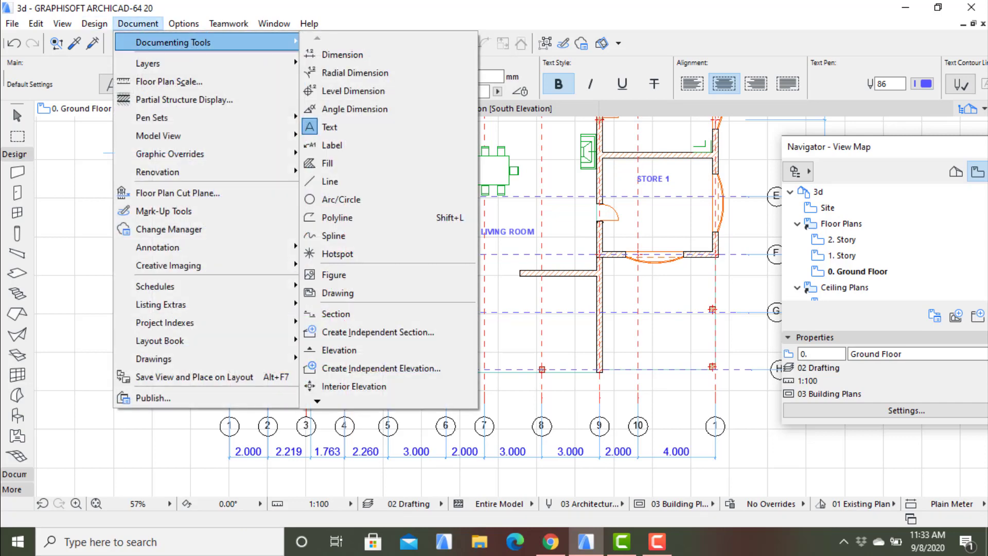
pyautogui.click(330, 127)
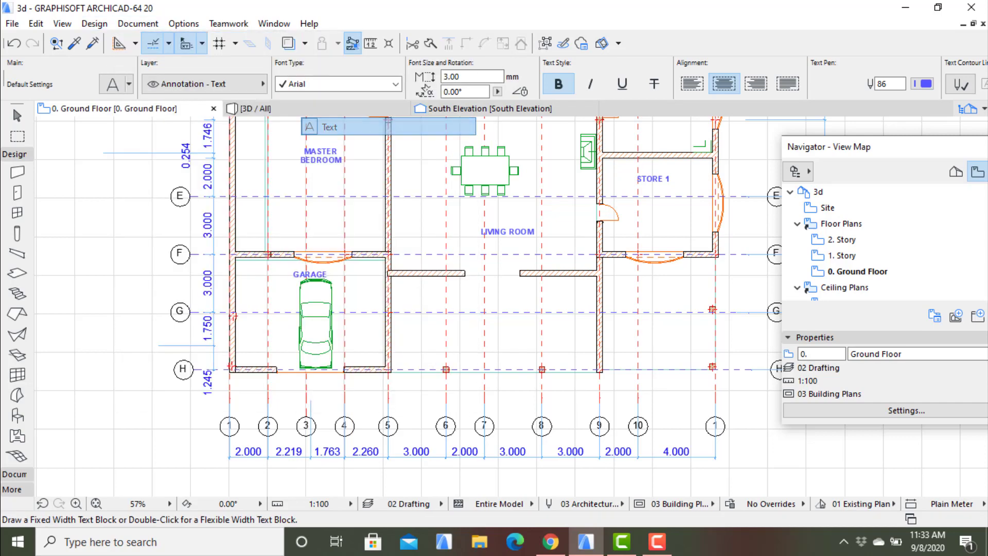
pyautogui.click(424, 298)
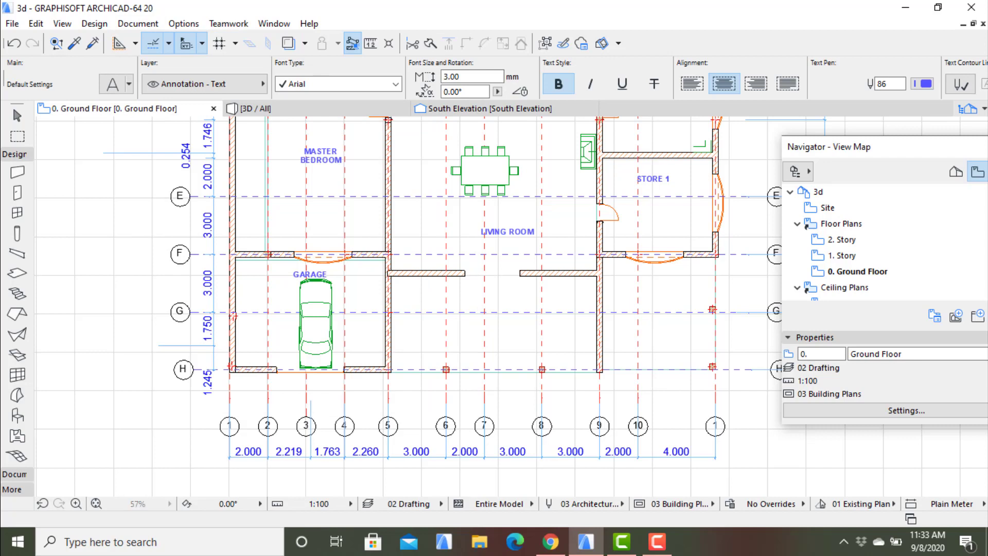
pyautogui.click(543, 324)
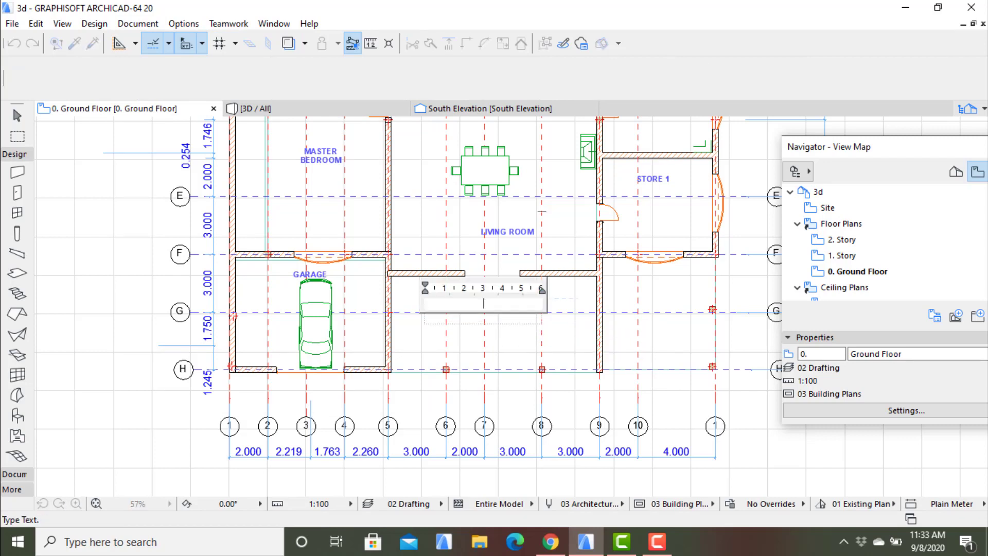
pyautogui.write('ENTRU')
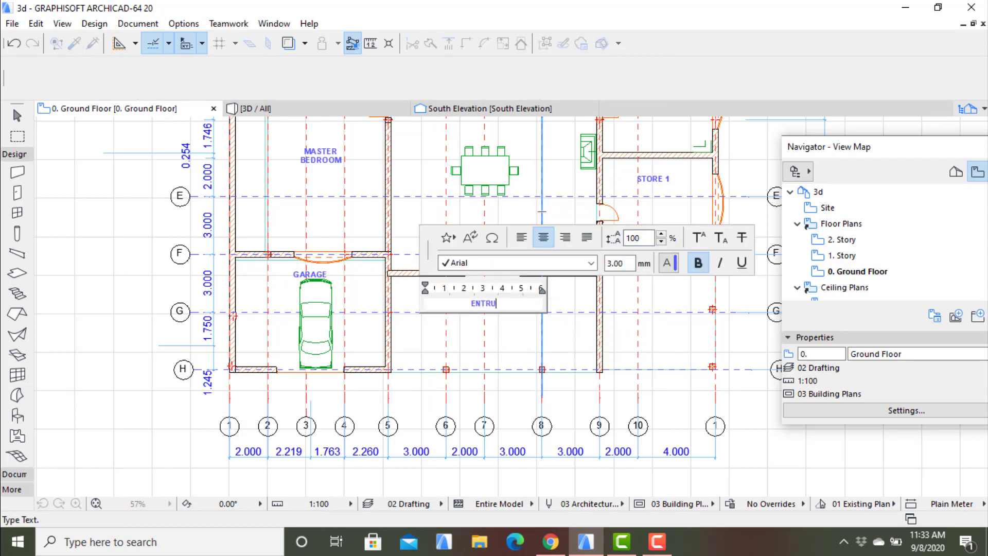
pyautogui.press('BackSpace')
pyautogui.write('Y PORCHE')
pyautogui.click(542, 212)
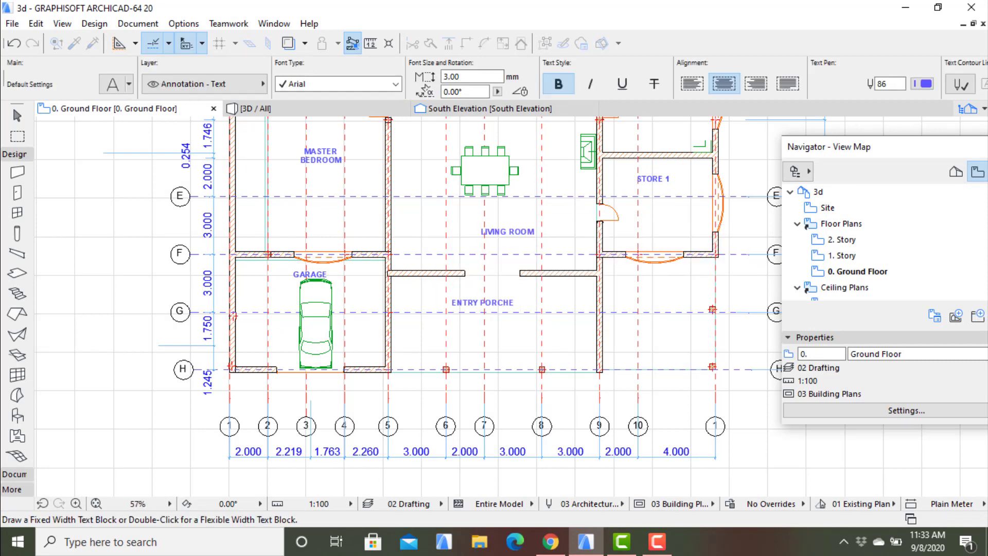
# - Examine the labelled ground floor plan and inspect the building in the 3D view, returning to the plan
pyautogui.scroll(-3, 524, 314)
pyautogui.scroll(2, 541, 164)
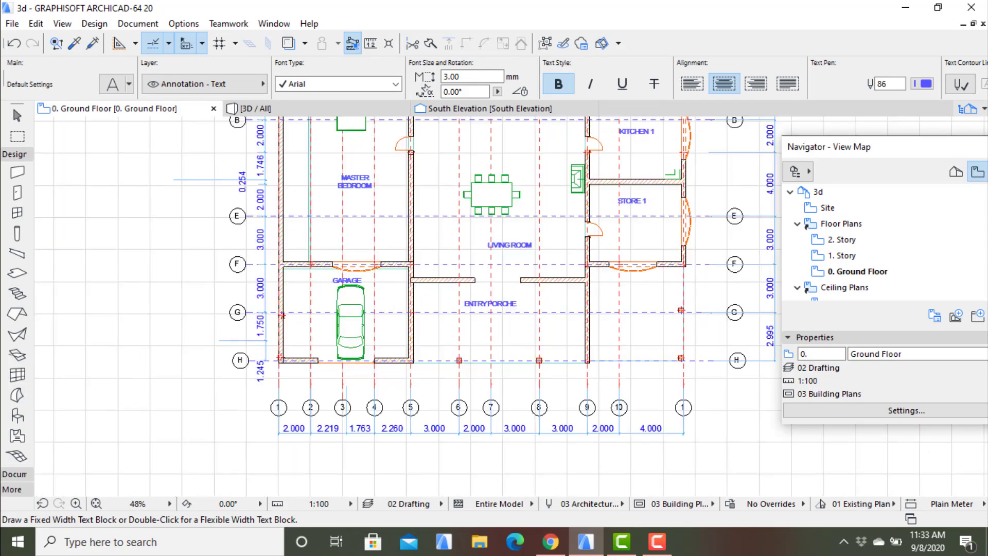
pyautogui.moveTo(540, 170); pyautogui.dragTo(521, 177, button='middle')
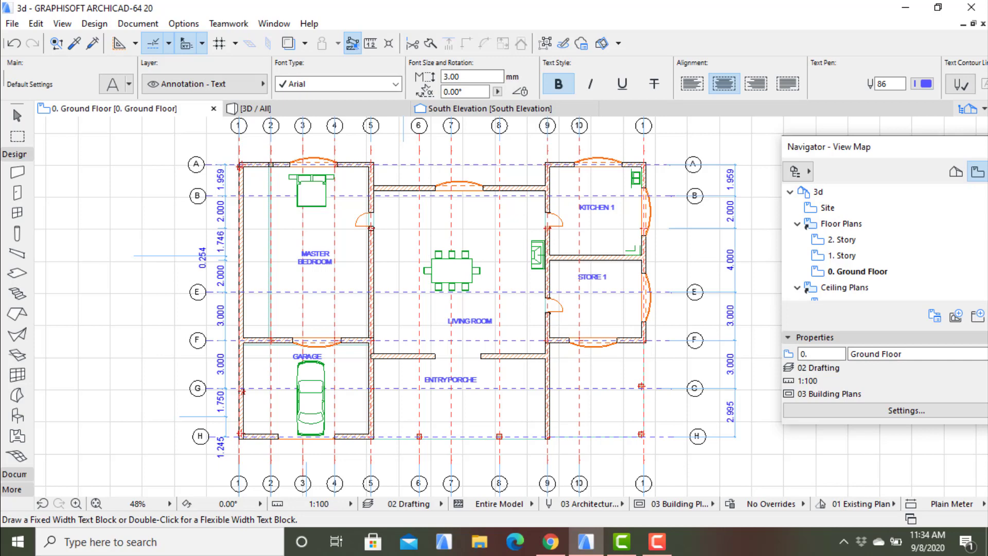
pyautogui.click(252, 108)
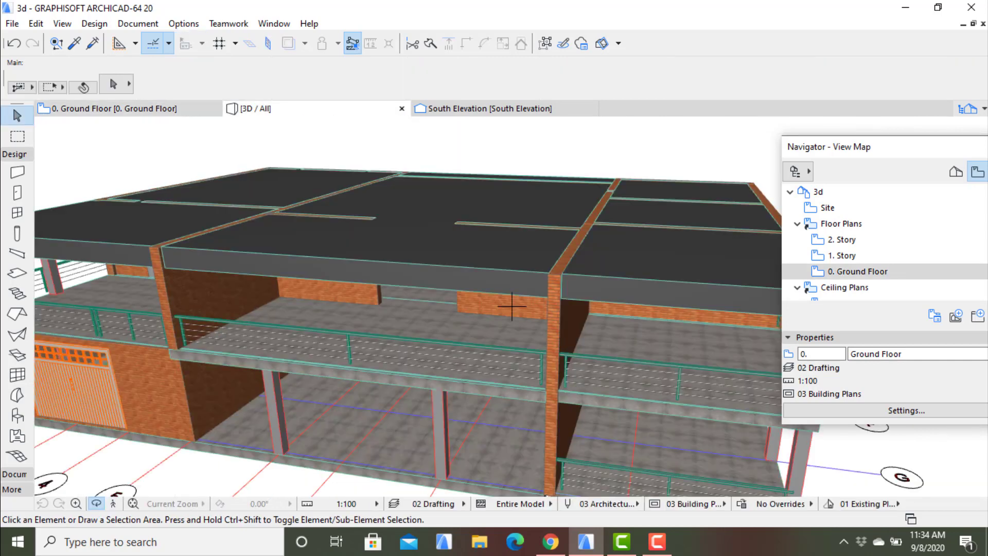
pyautogui.moveTo(512, 307)
pyautogui.keyDown('shift'); pyautogui.mouseDown(button='middle')
pyautogui.moveTo(511, 247)
pyautogui.moveTo(514, 313)
pyautogui.mouseUp(button='middle'); pyautogui.keyUp('shift')
pyautogui.press('F2')
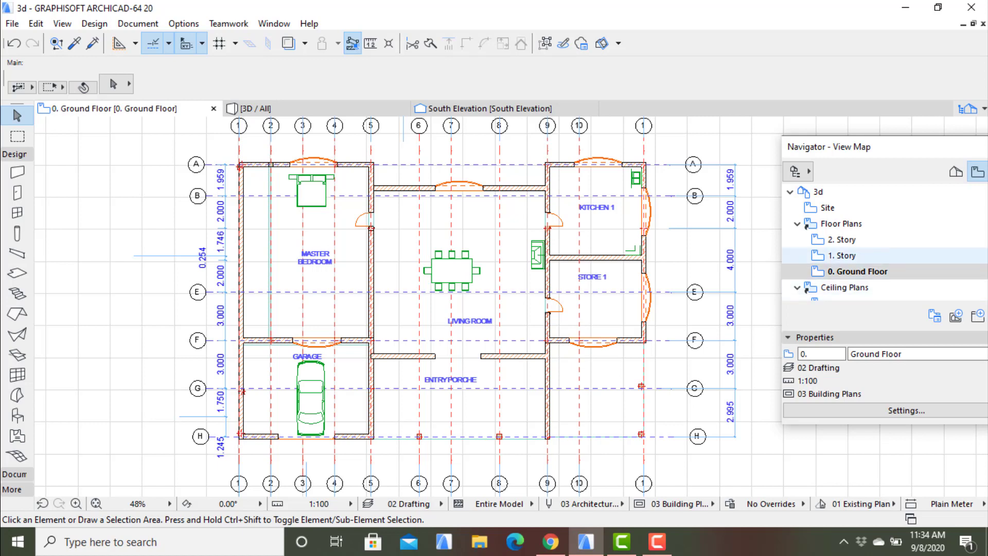
# - On the 1. Story plan, place a text block about 4700 mm wide reading "BEDROOM 1" in the room between axes 1 and 5
pyautogui.click(844, 255)
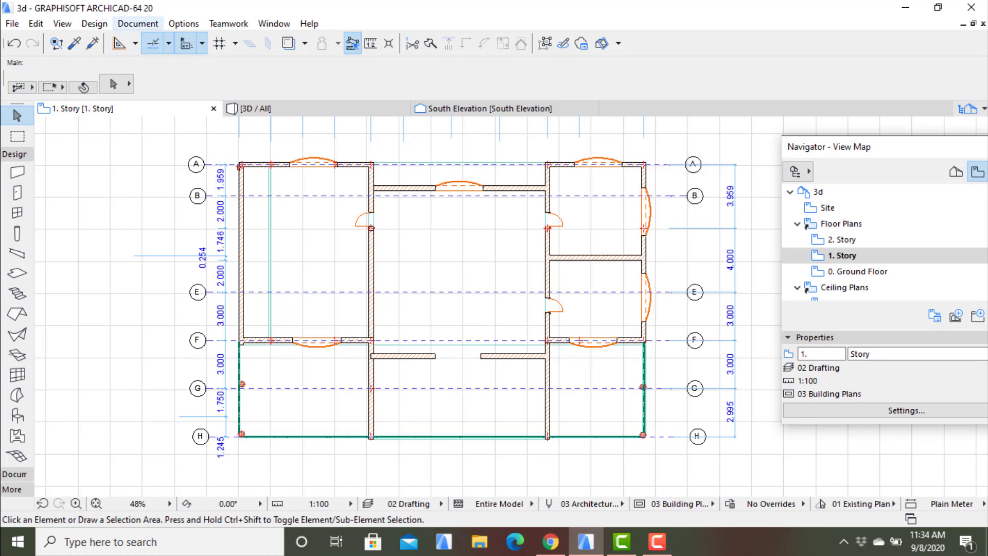
pyautogui.click(138, 23)
pyautogui.moveTo(173, 42)
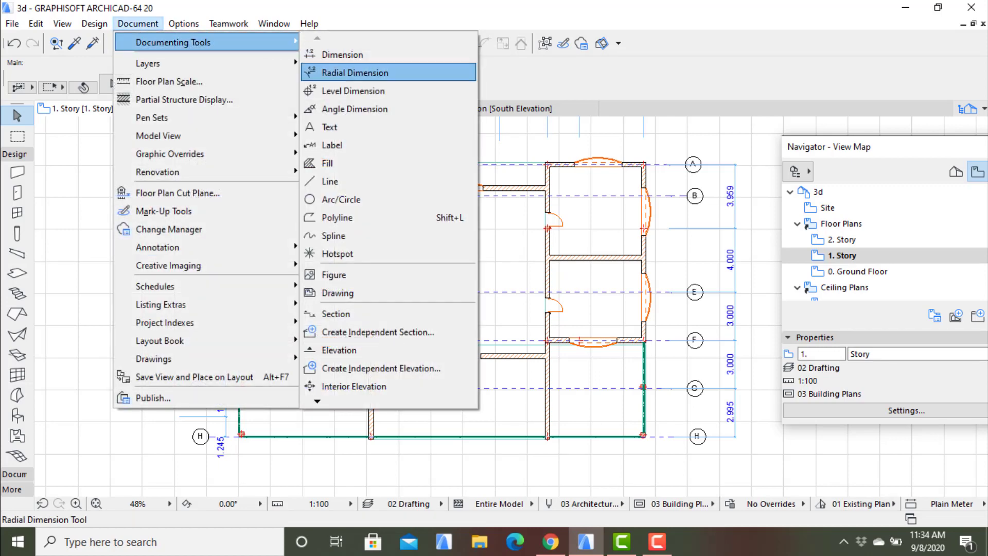
pyautogui.click(330, 127)
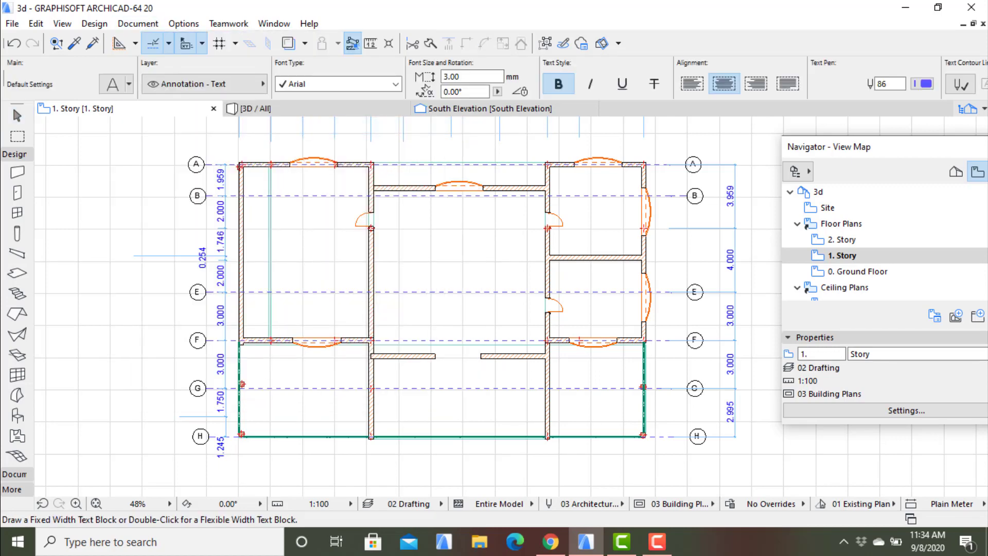
pyautogui.click(276, 218)
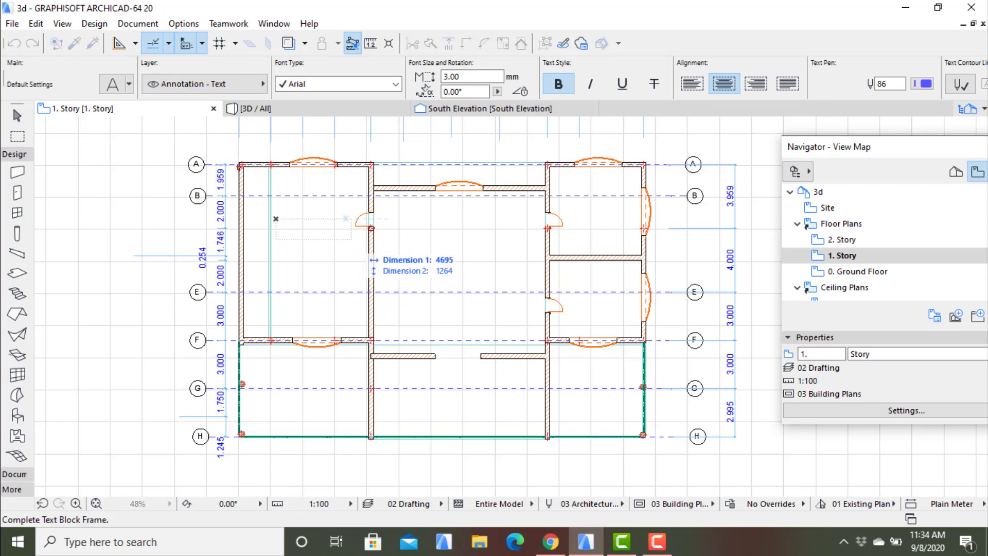
pyautogui.click(352, 238)
pyautogui.write('BED')
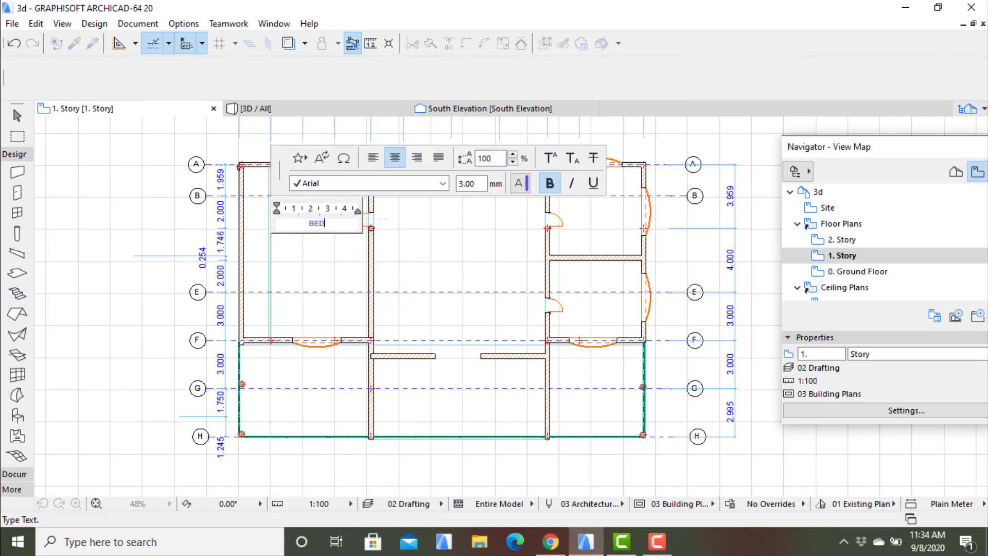
pyautogui.write('ROOM 1')
pyautogui.press('Escape')
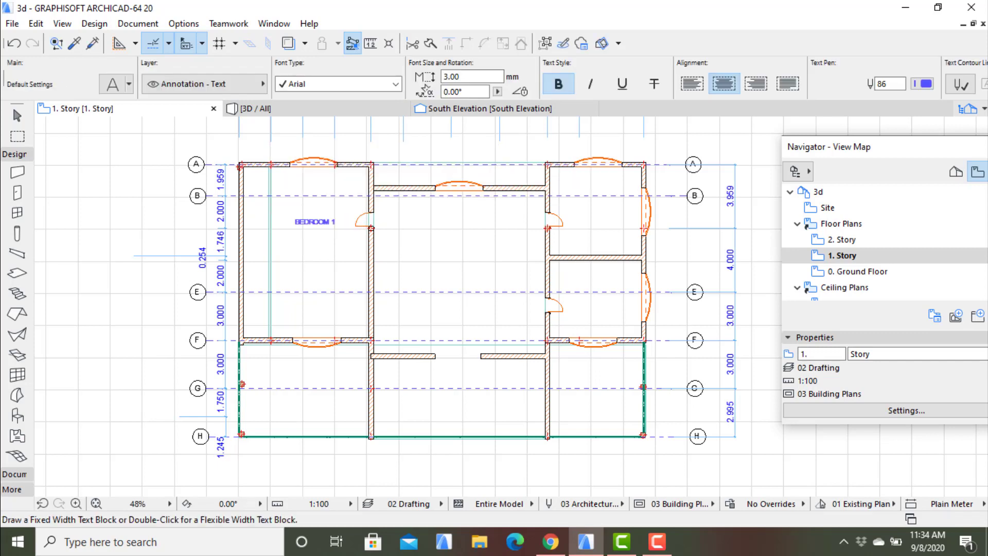
# - Place a text block about 6000 mm wide reading "LIVING ROOM" in the large central room, level with the BEDROOM 1 label
pyautogui.click(138, 24)
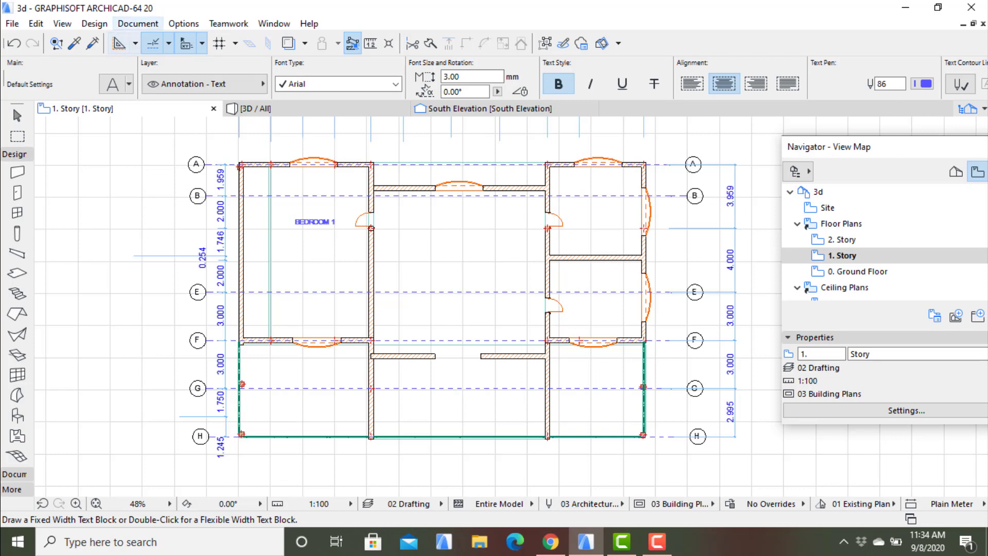
pyautogui.moveTo(173, 42)
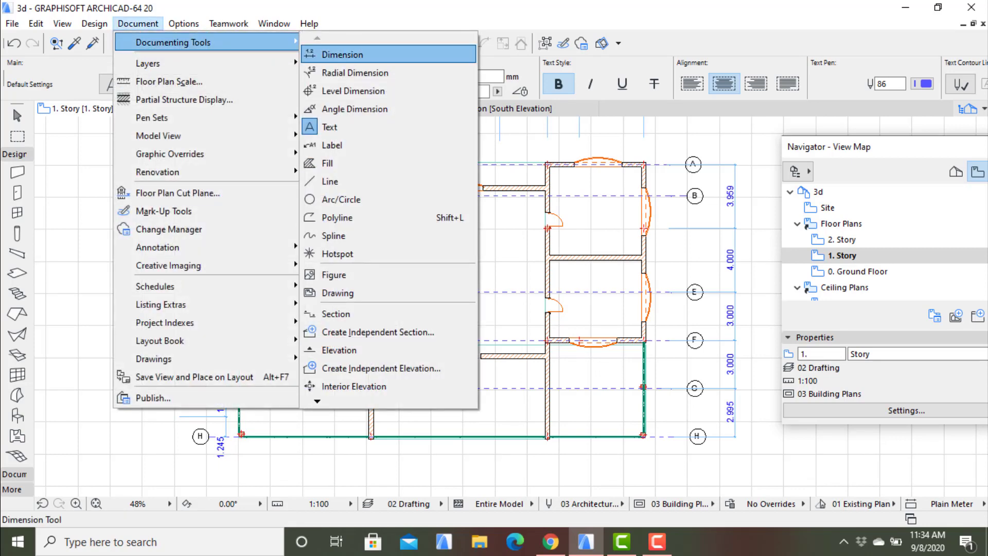
pyautogui.click(330, 127)
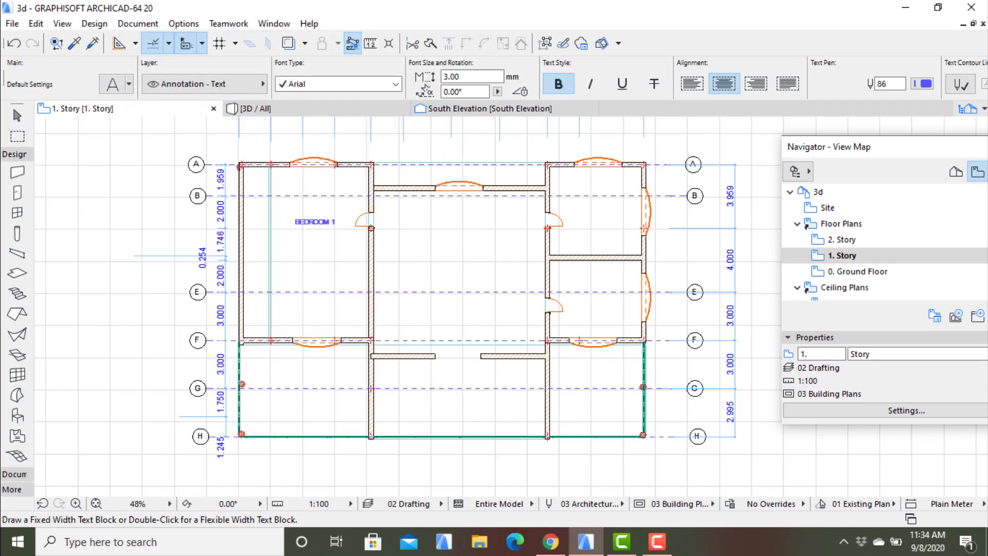
pyautogui.click(421, 221)
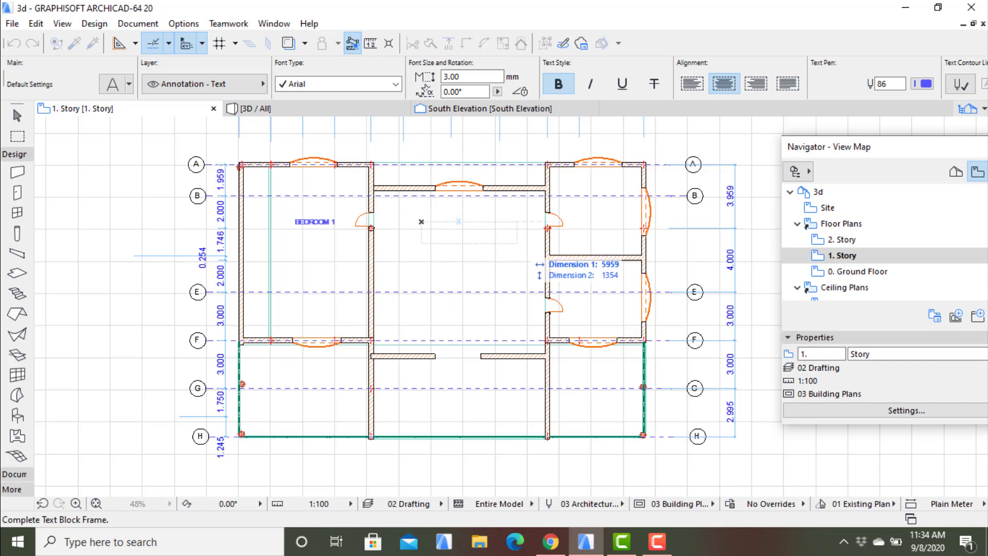
pyautogui.click(517, 242)
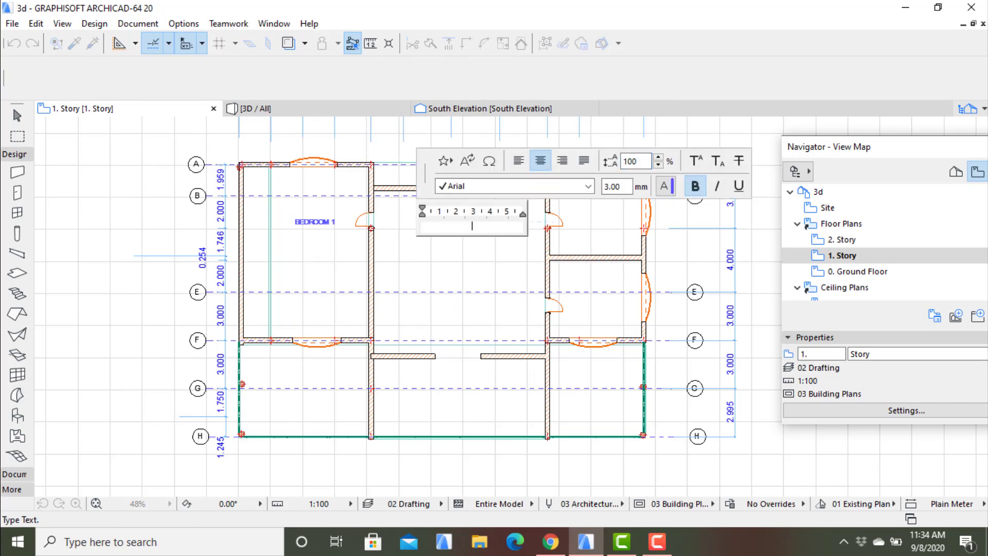
pyautogui.write('LIVING ROOM')
pyautogui.press('Escape')
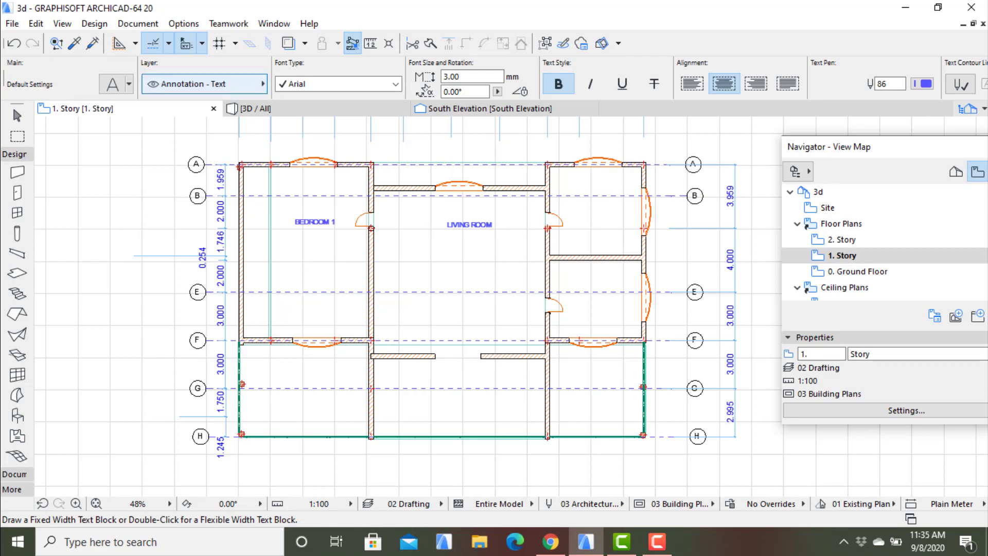
# - Place a text block reading "BALCONY AREA" in the space below BEDROOM 1, between axes F and G
pyautogui.click(138, 23)
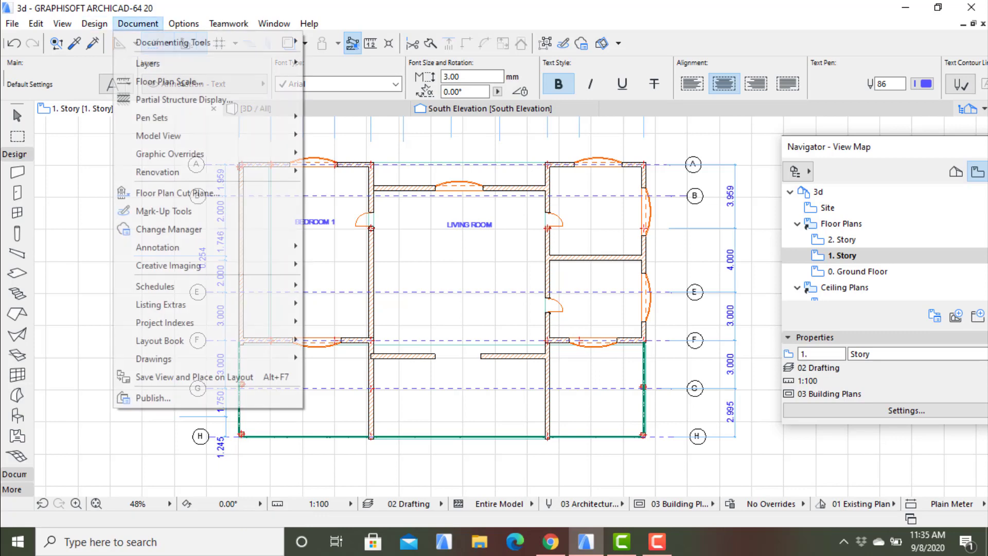
pyautogui.moveTo(206, 153)
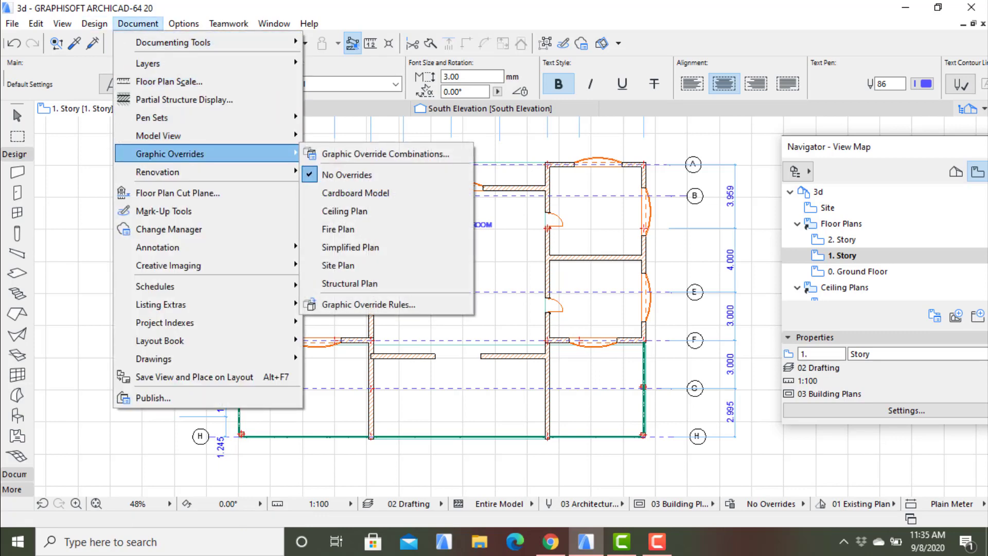
pyautogui.moveTo(206, 63)
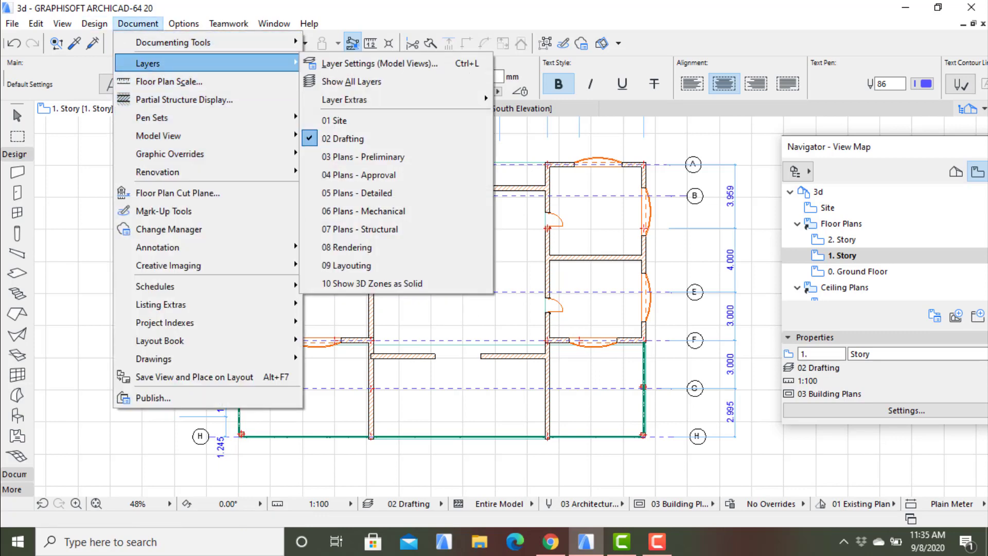
pyautogui.moveTo(206, 42)
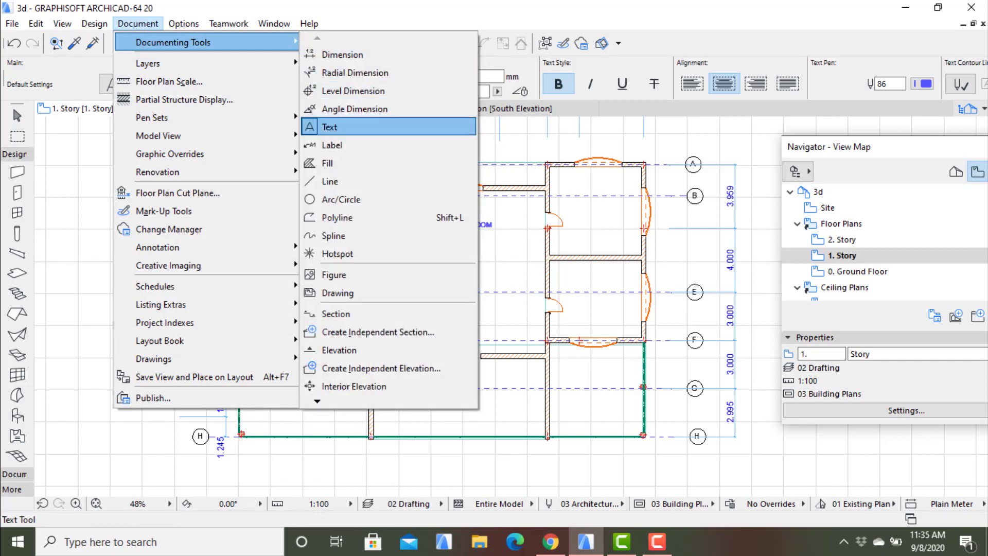
pyautogui.click(329, 127)
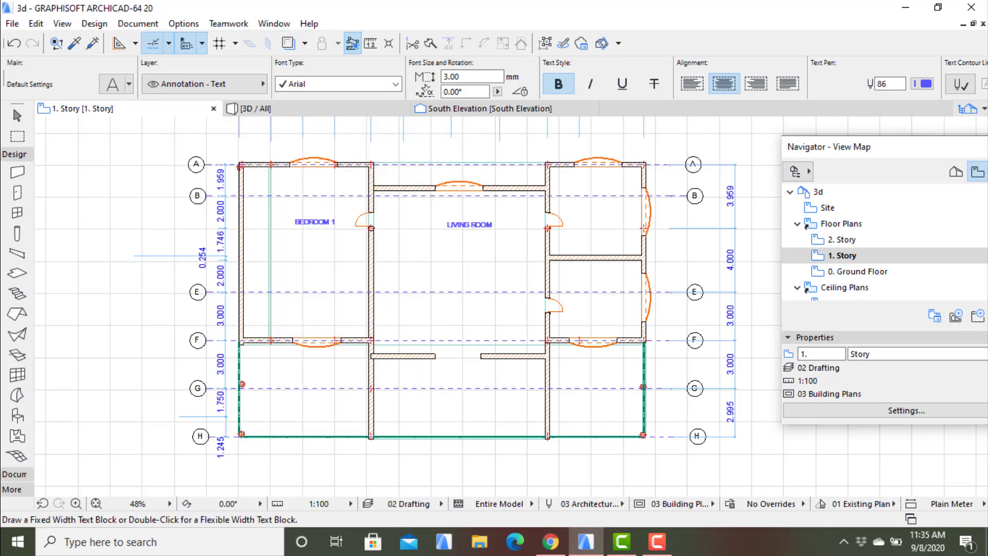
pyautogui.click(261, 368)
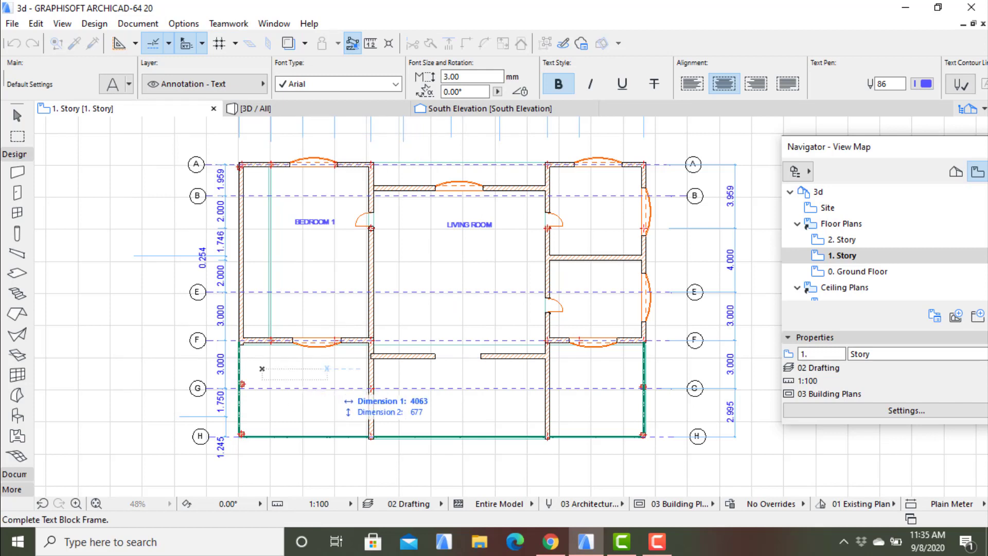
pyautogui.click(365, 368)
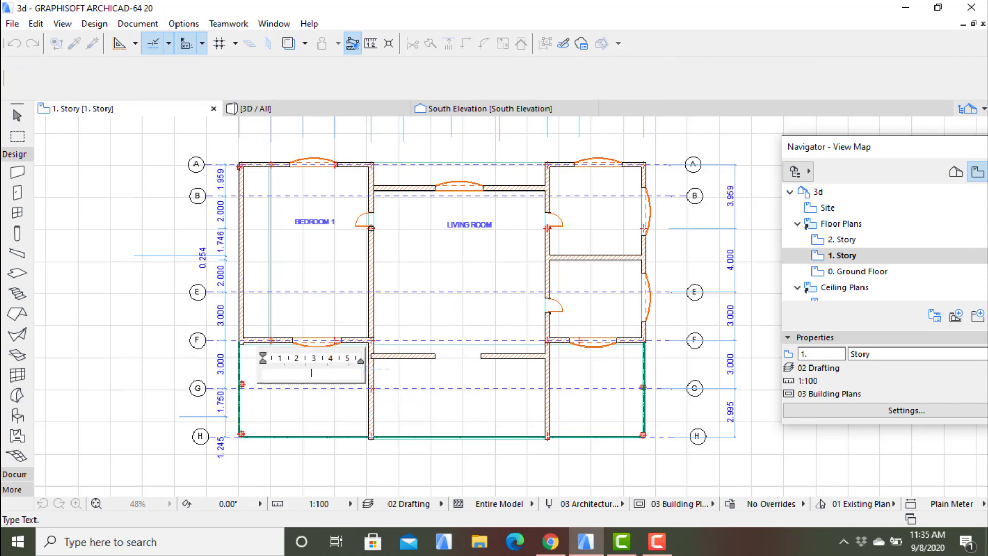
pyautogui.write('BALCO')
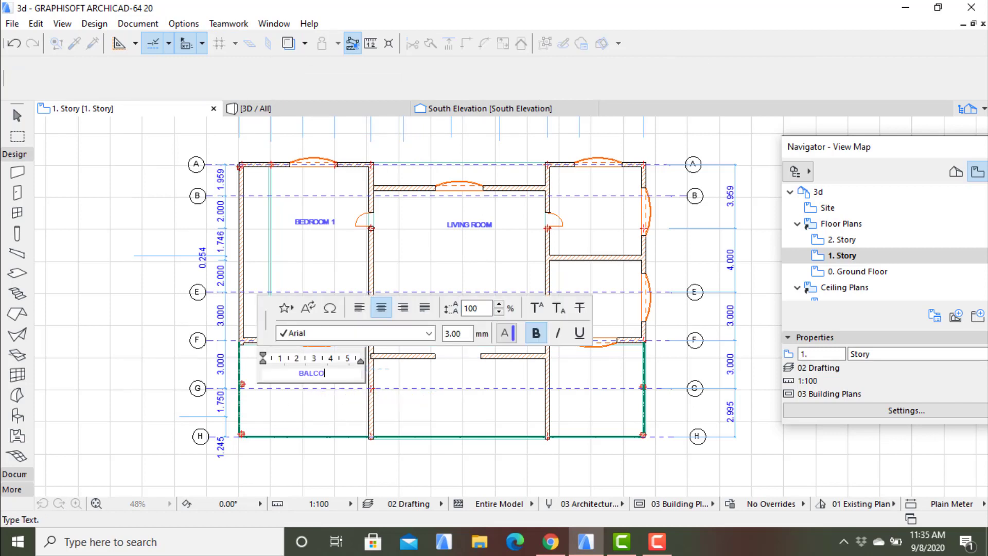
pyautogui.write('NY AREA')
pyautogui.press('Escape')
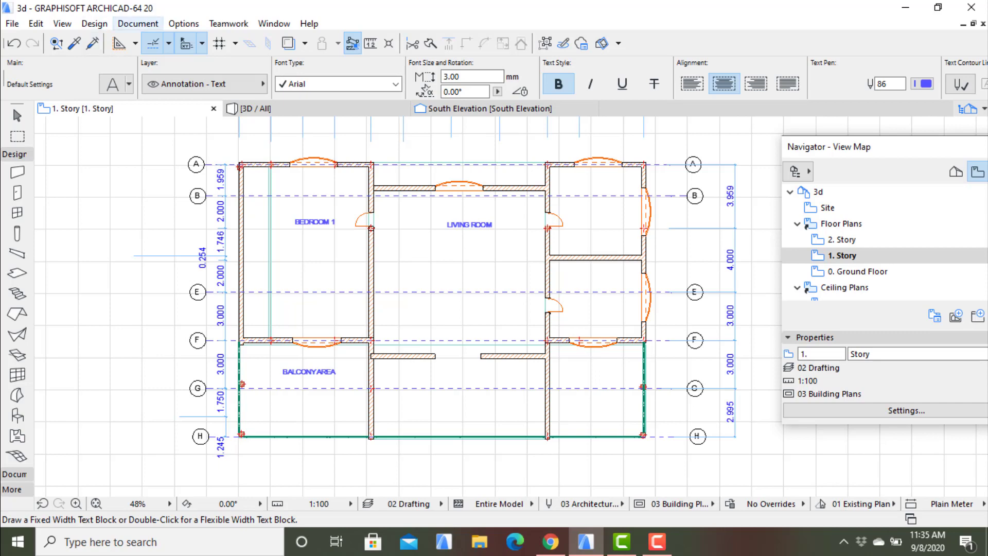
# - Place a text block about 6700 mm wide reading "PORCHE" in the space below the living room, just above axis G
pyautogui.click(138, 23)
pyautogui.moveTo(175, 42)
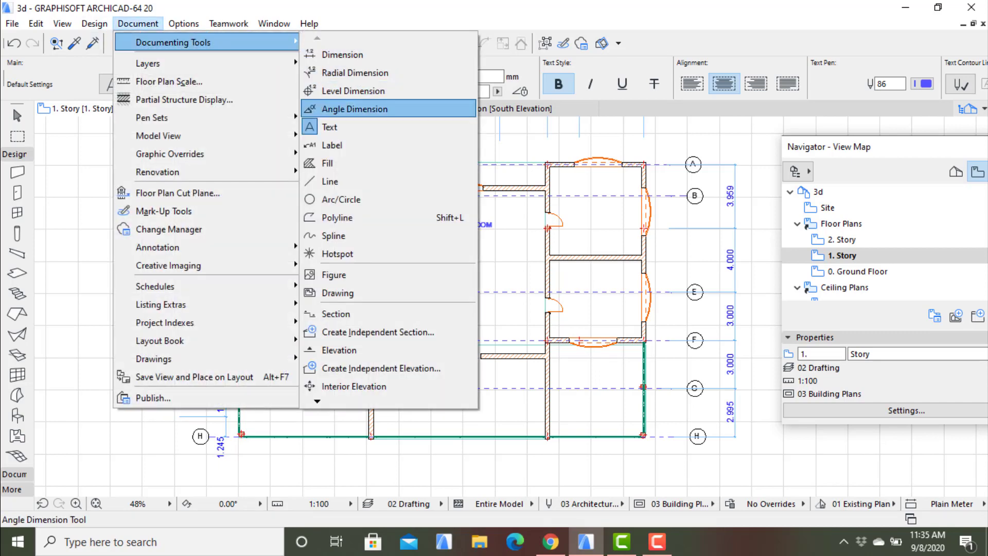
pyautogui.click(332, 127)
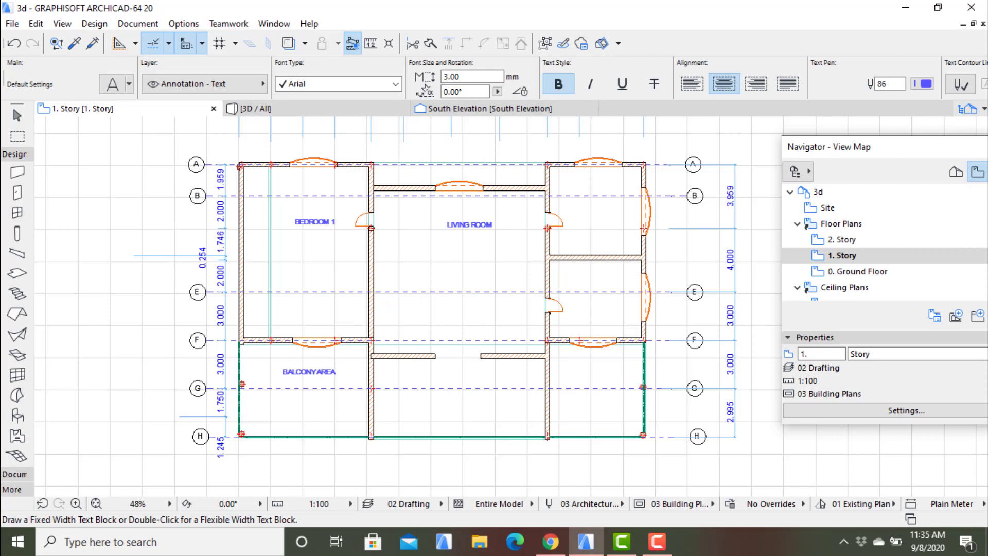
pyautogui.click(400, 379)
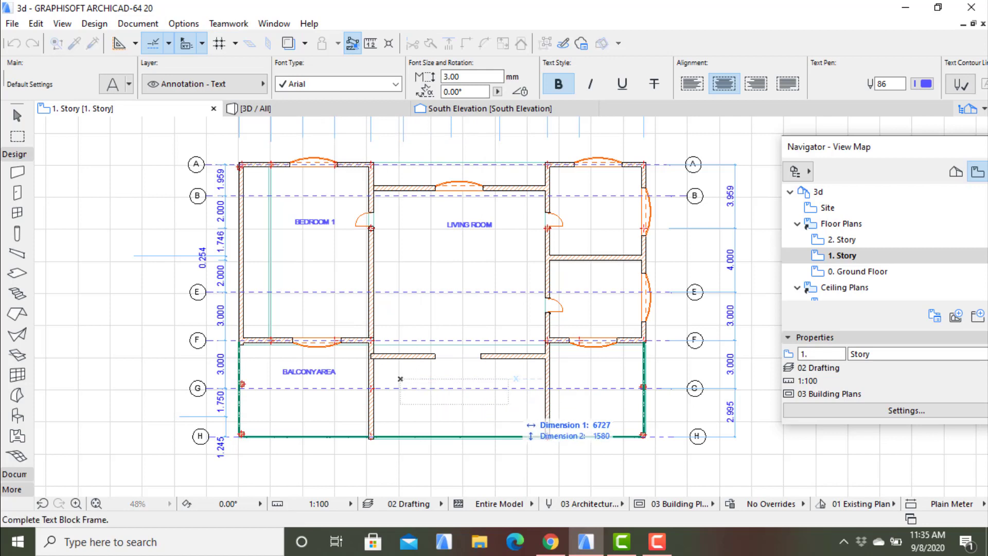
pyautogui.click(508, 405)
pyautogui.write('PORCHE')
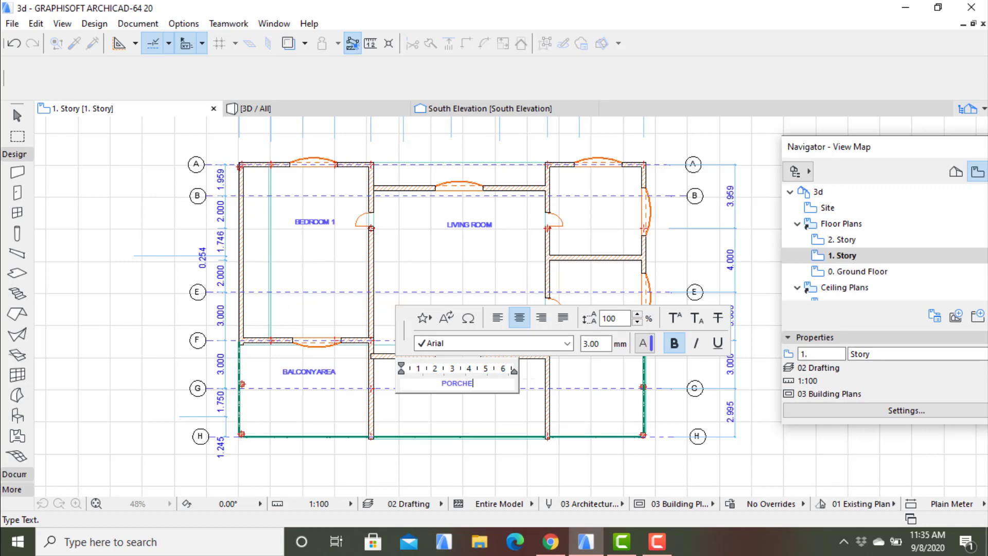
pyautogui.click(530, 380)
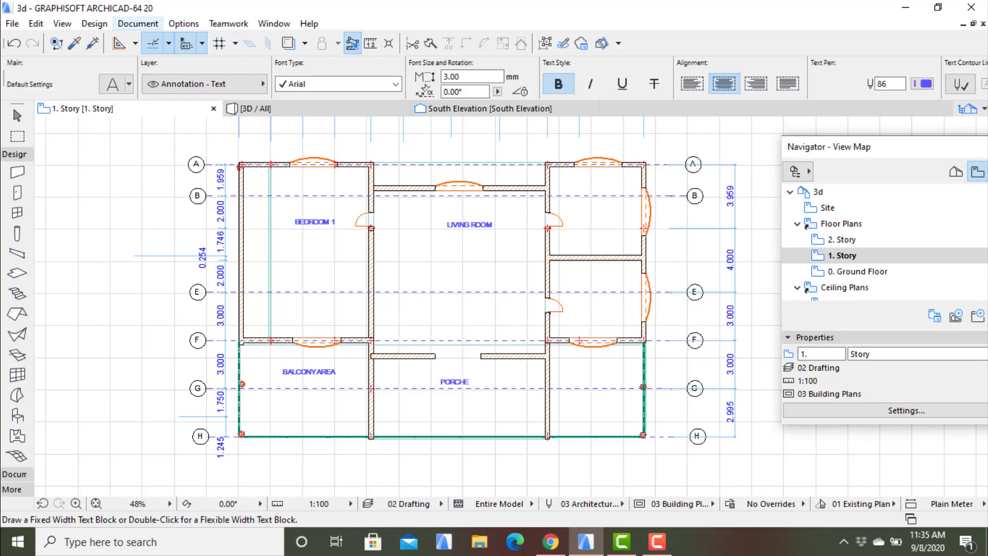
# - Place a text block reading "BALCONY AREA" in the space on the other side of the porch, between axes F and G
pyautogui.click(138, 23)
pyautogui.moveTo(173, 42)
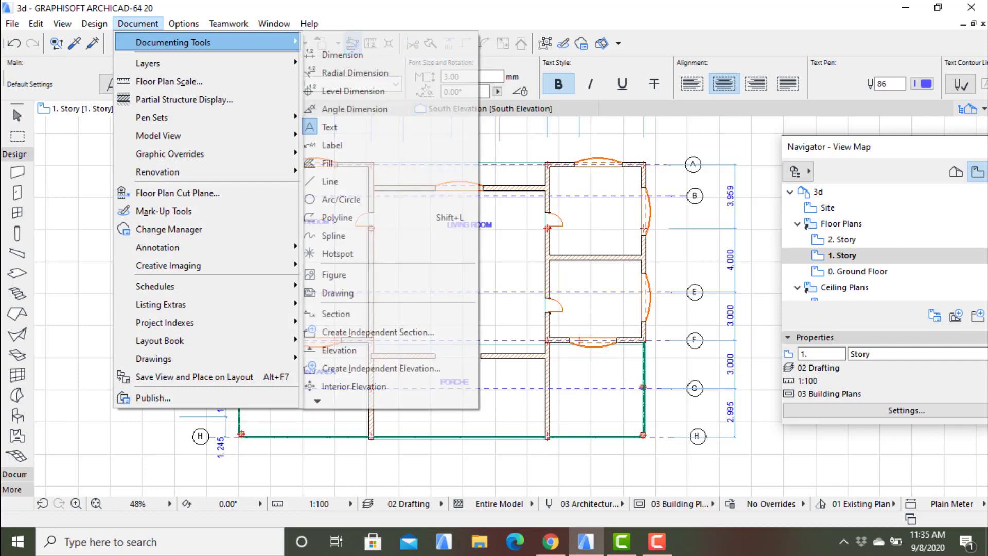
pyautogui.click(330, 127)
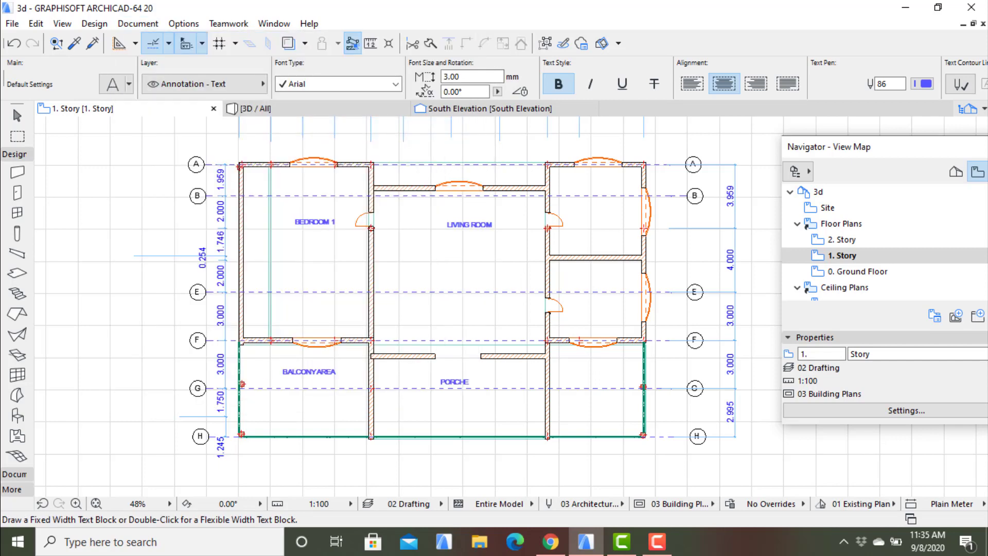
pyautogui.click(554, 369)
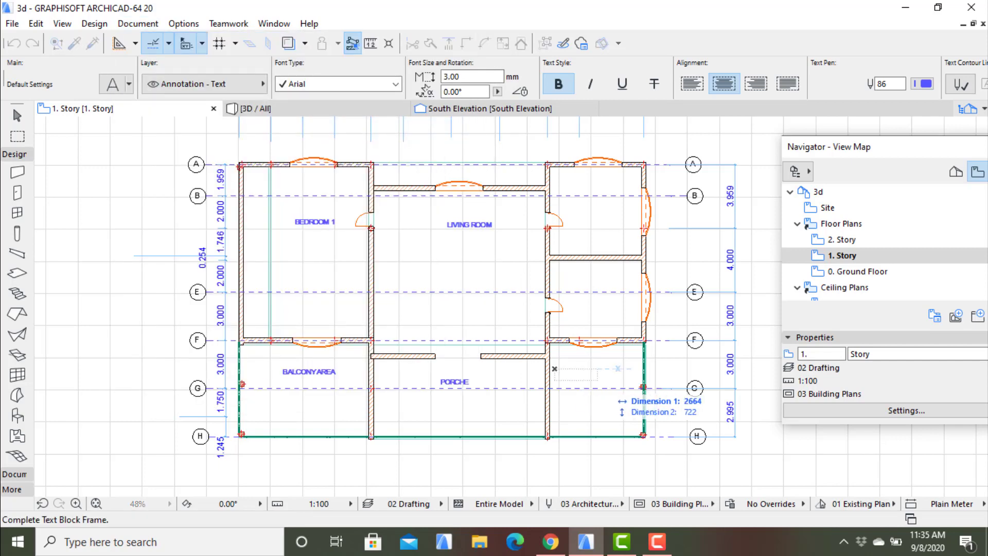
pyautogui.click(641, 381)
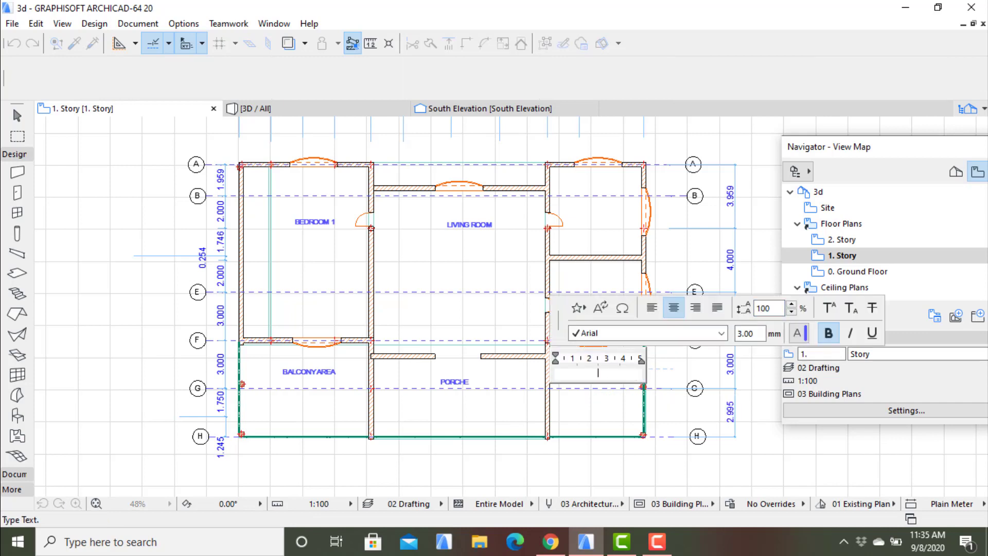
pyautogui.write('BALCONY AREA')
pyautogui.press('Escape')
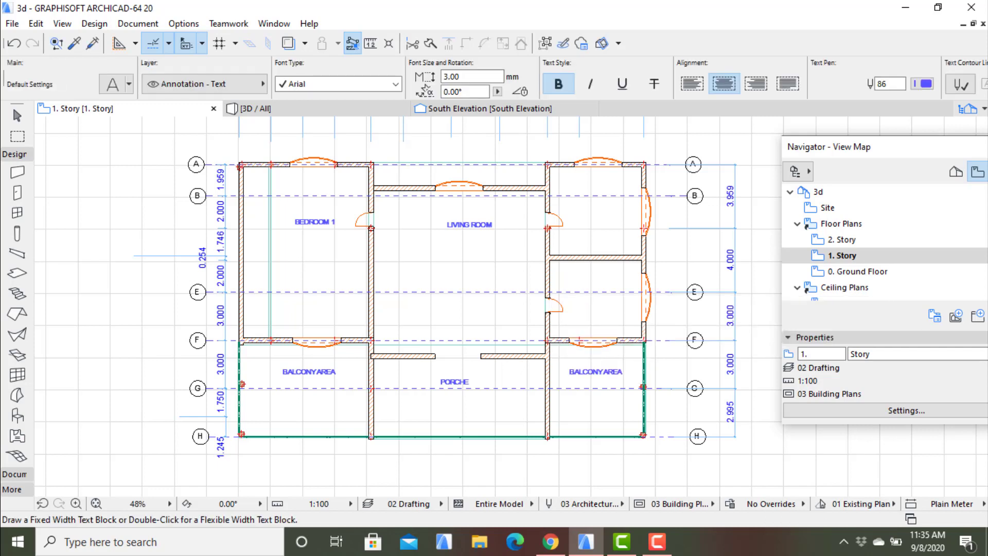
# - Place a text block reading "BEDROOM 2" in the smaller room beside the living room, between axes A and B
pyautogui.click(138, 24)
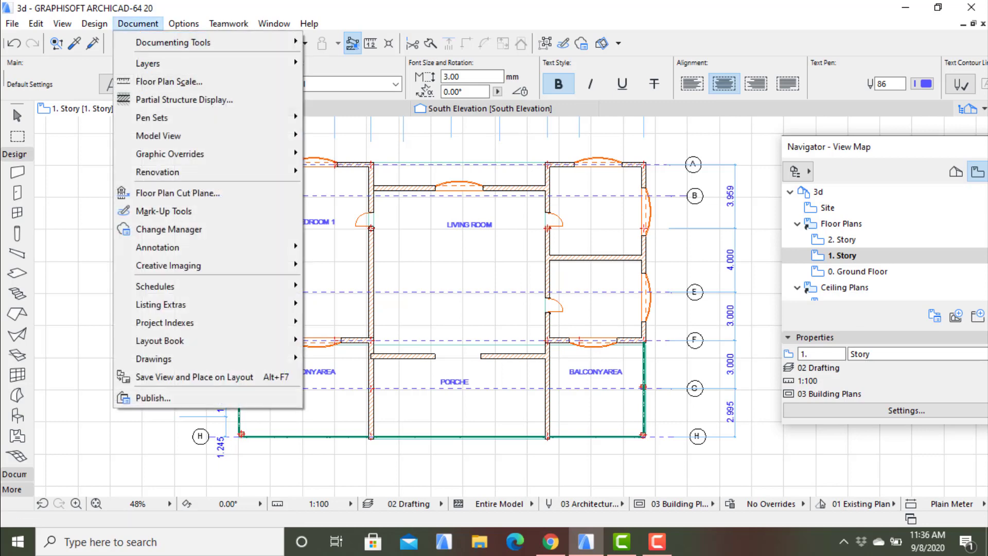
pyautogui.moveTo(173, 43)
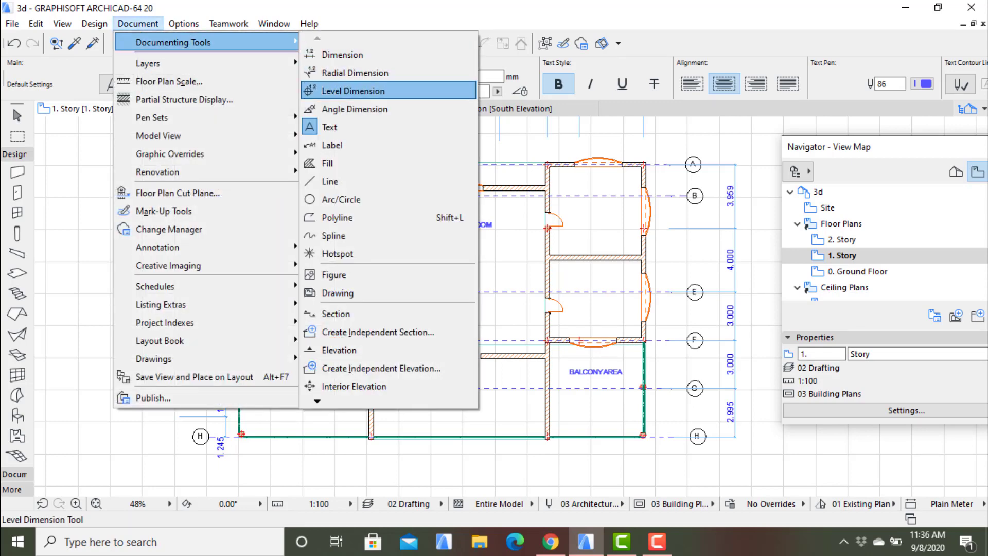
pyautogui.click(329, 127)
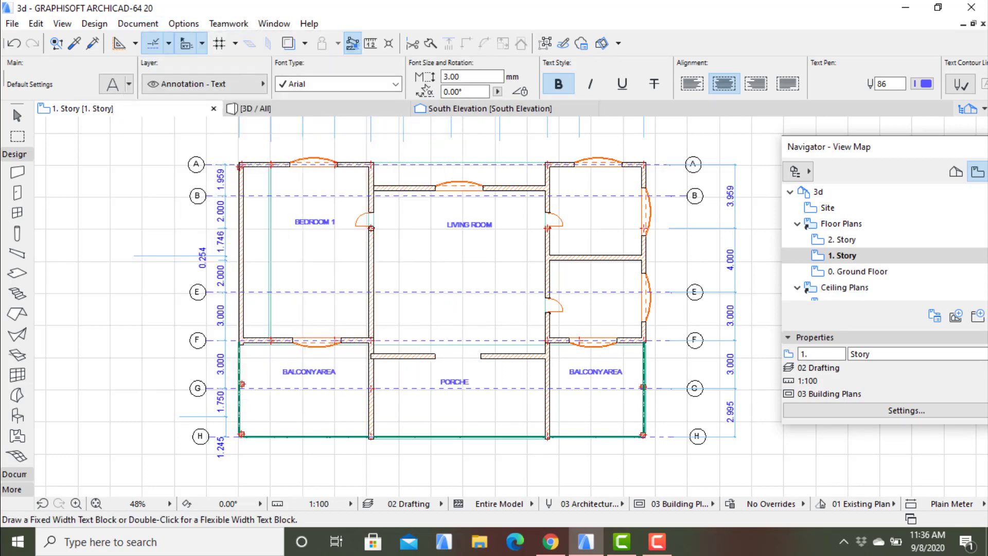
pyautogui.click(564, 179)
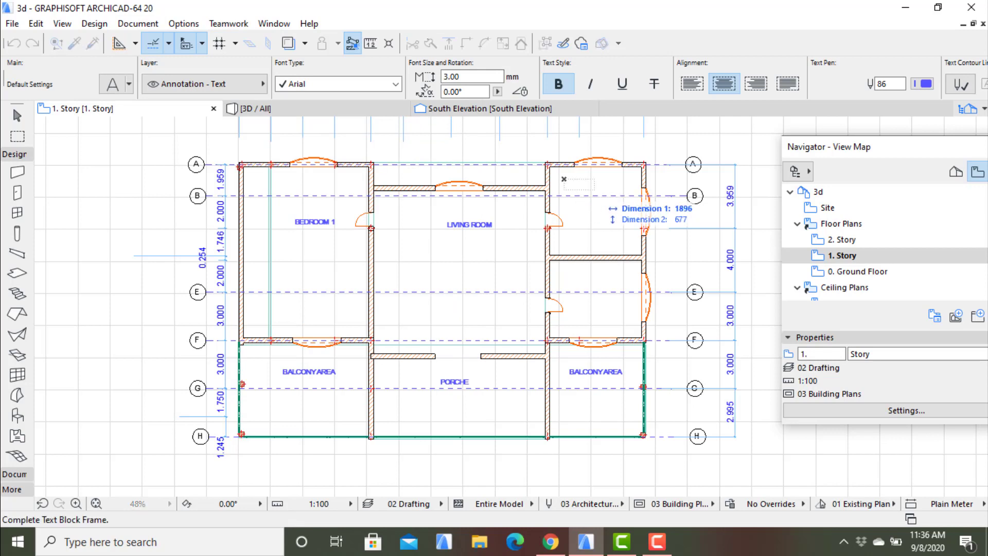
pyautogui.click(638, 194)
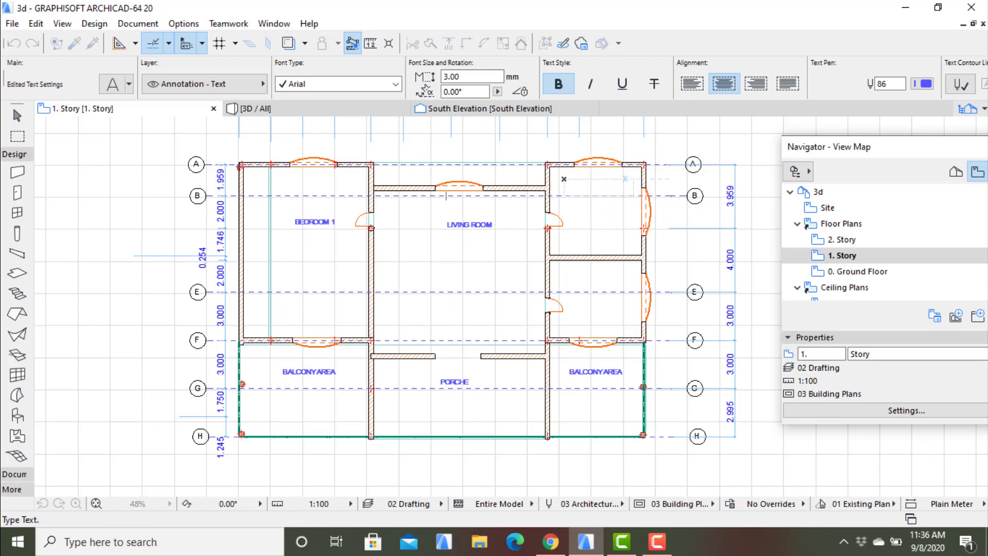
pyautogui.write('BEDR')
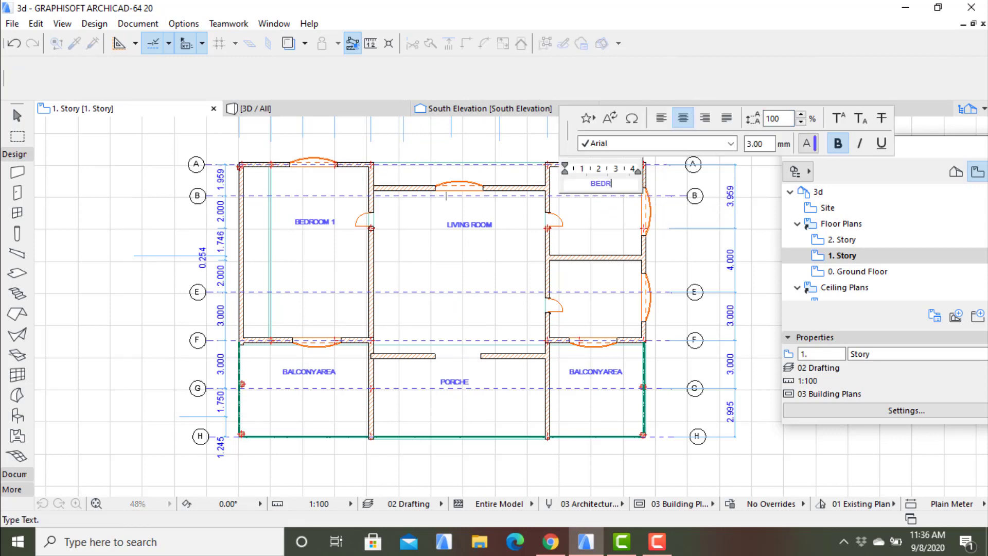
pyautogui.write('OOM 2')
pyautogui.click(599, 303)
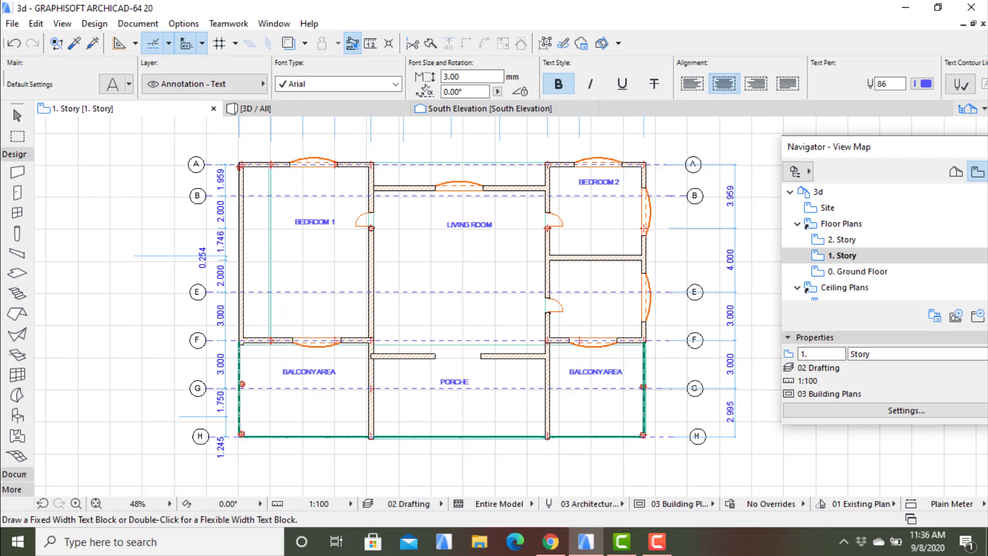
# - Place a text block reading "BEDROOM 3" in the room below BEDROOM 2, just above axis E
pyautogui.click(138, 23)
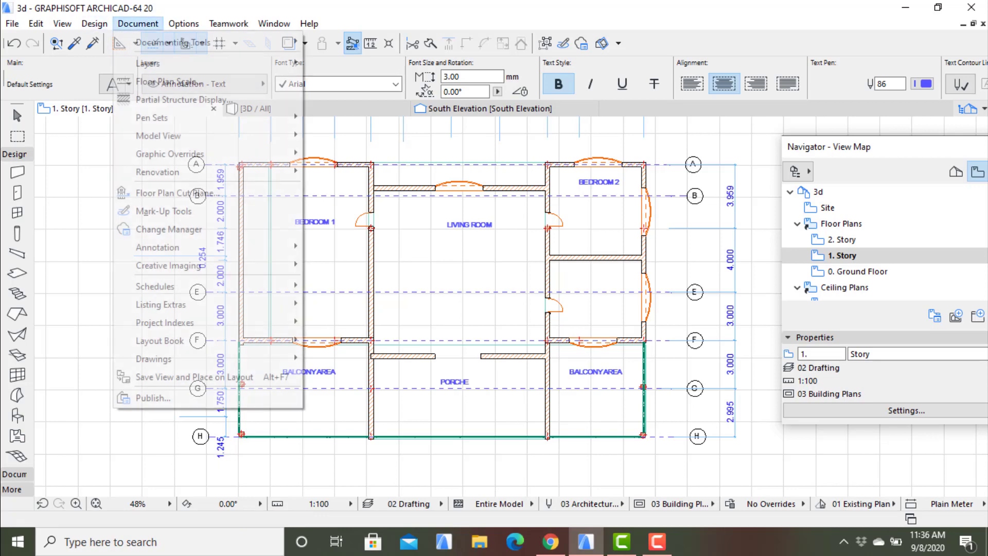
pyautogui.moveTo(170, 42)
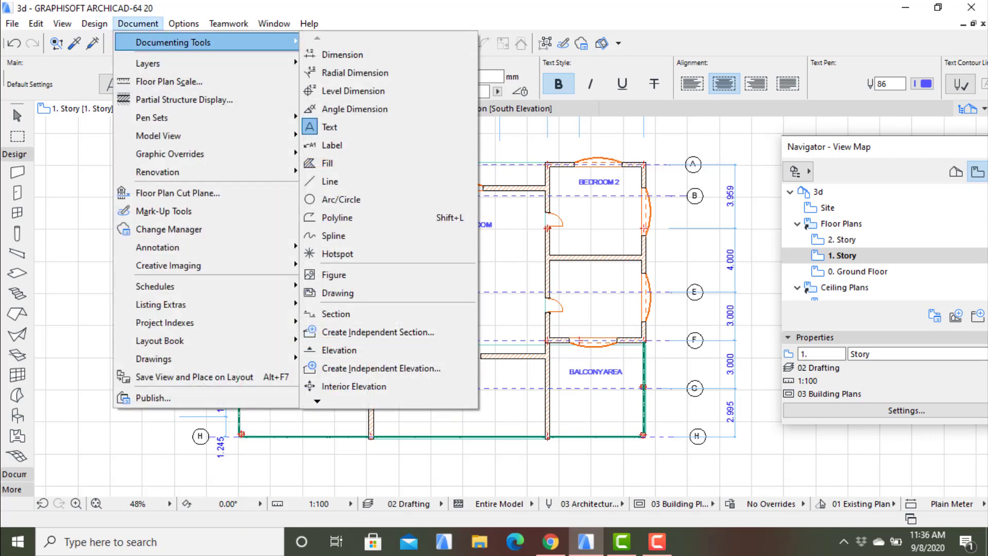
pyautogui.click(332, 127)
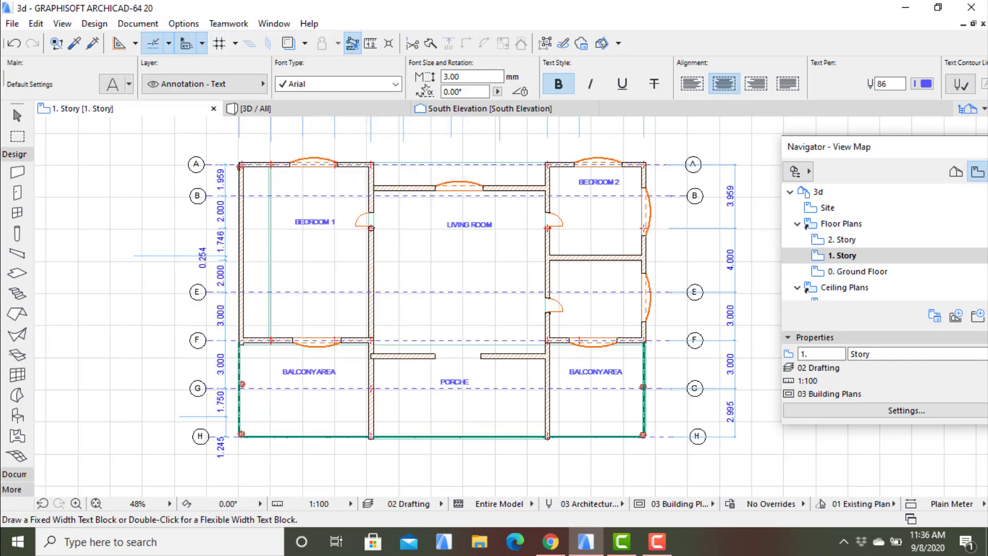
pyautogui.click(558, 278)
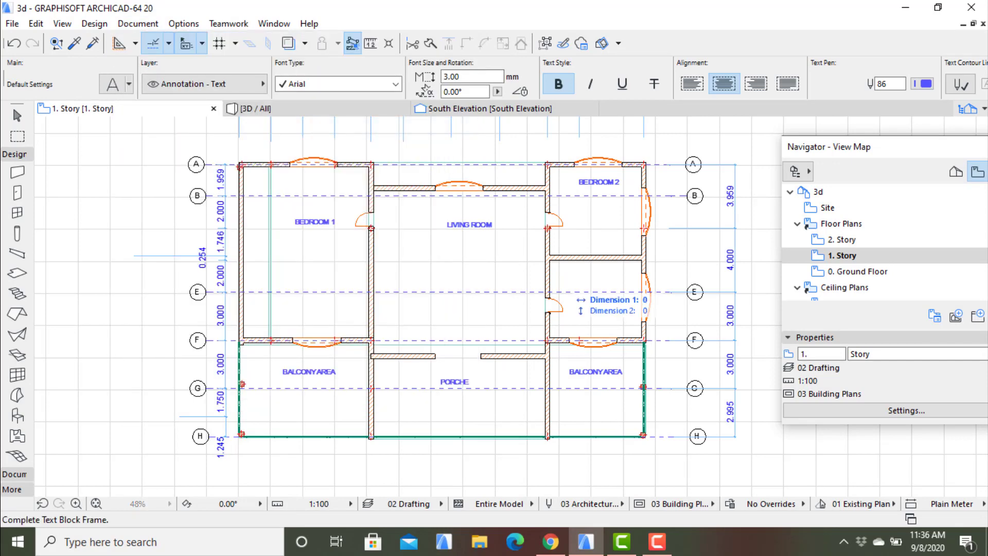
pyautogui.click(634, 292)
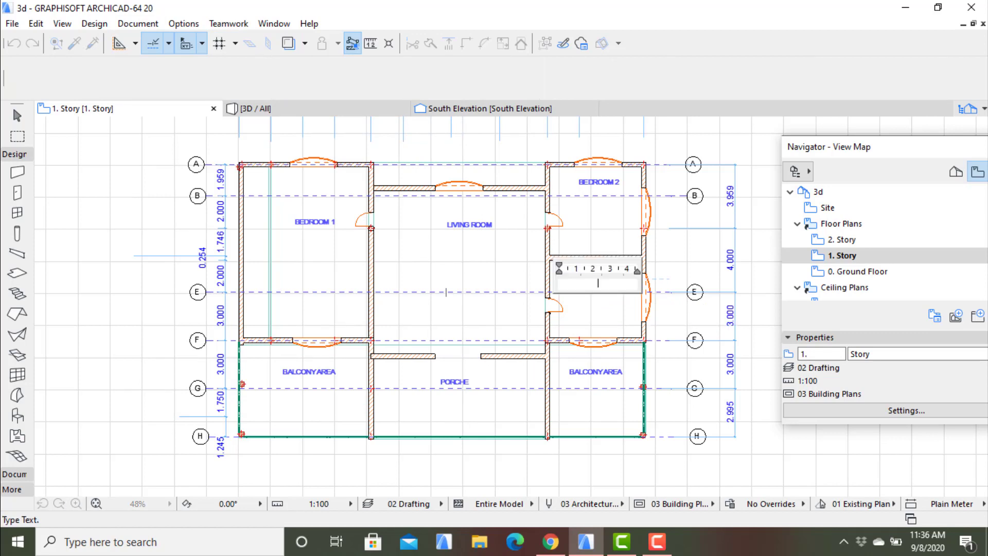
pyautogui.write('BEDR')
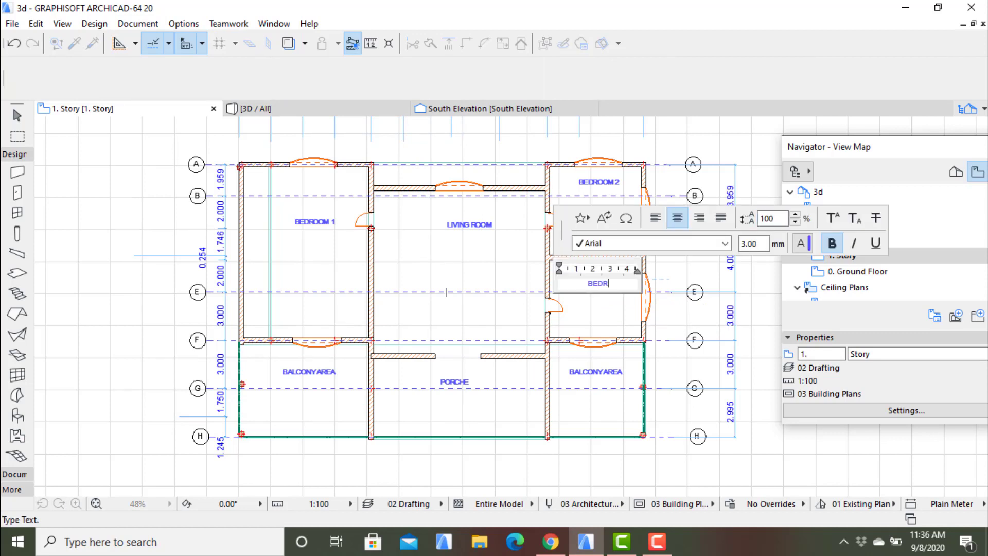
pyautogui.write('OOM 3')
pyautogui.press('Escape')
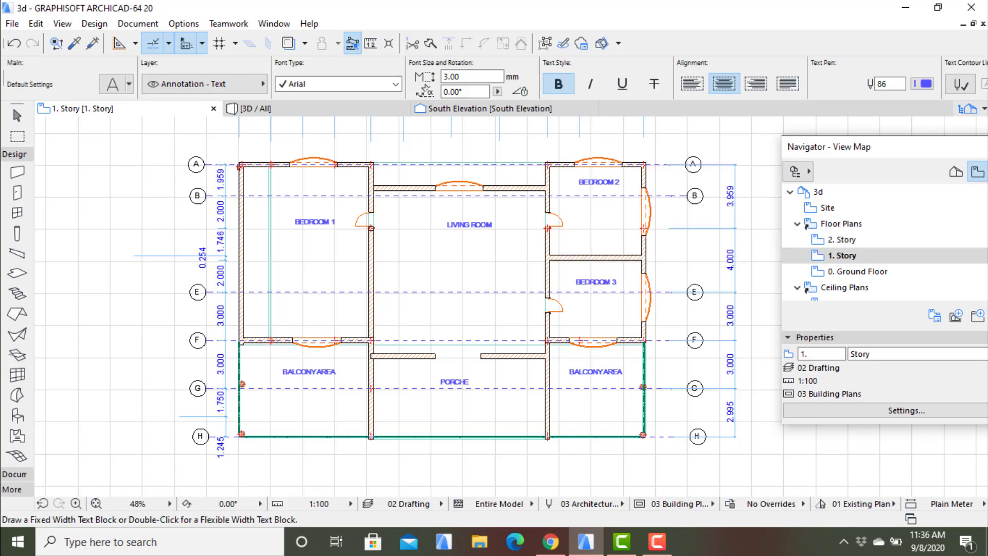
# - Examine the house model in 3D from the balcony front, the side and the rear, and return to the 1. Story plan
pyautogui.moveTo(446, 288)
pyautogui.mouseDown(button='middle')
pyautogui.moveTo(446, 323)
pyautogui.moveTo(450, 291)
pyautogui.mouseUp(button='middle')
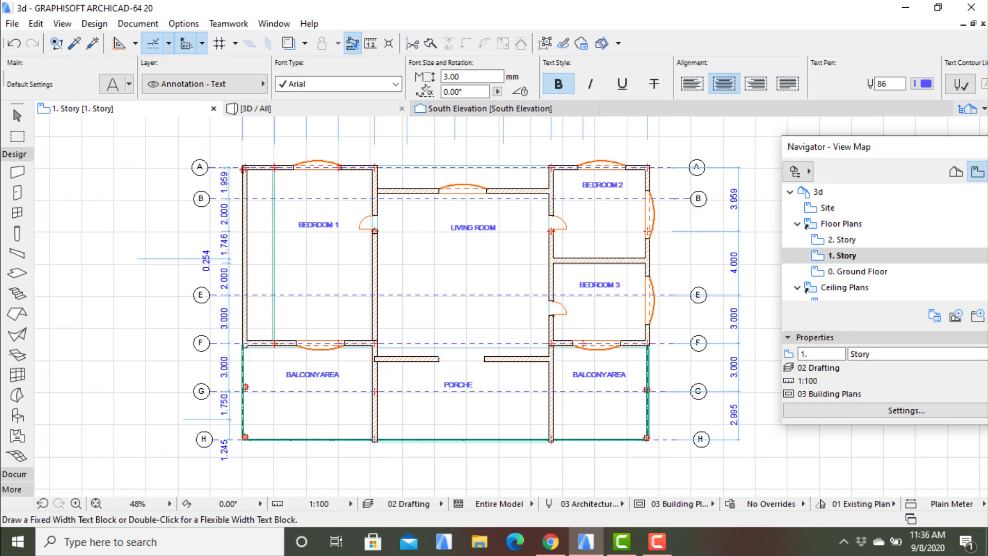
pyautogui.click(314, 108)
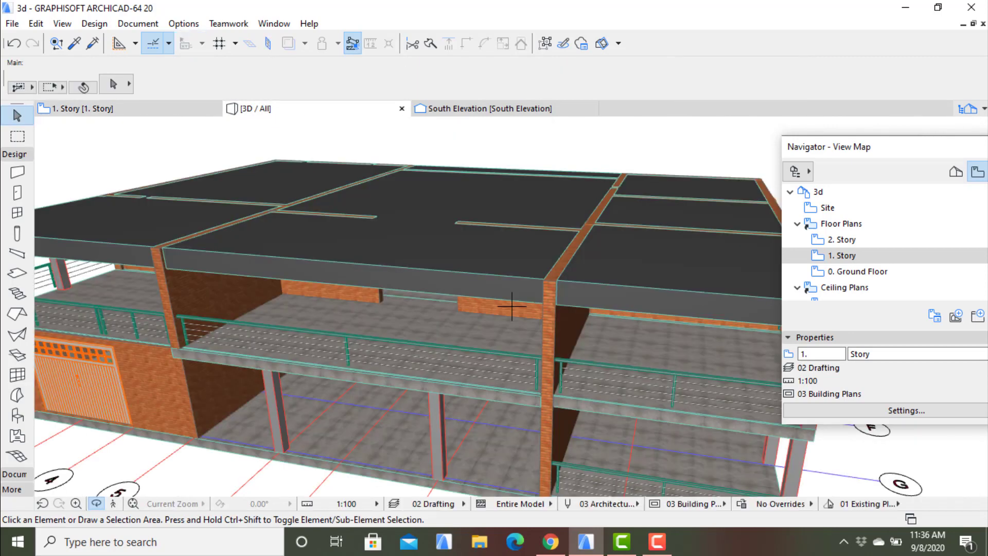
pyautogui.scroll(-5, 512, 306)
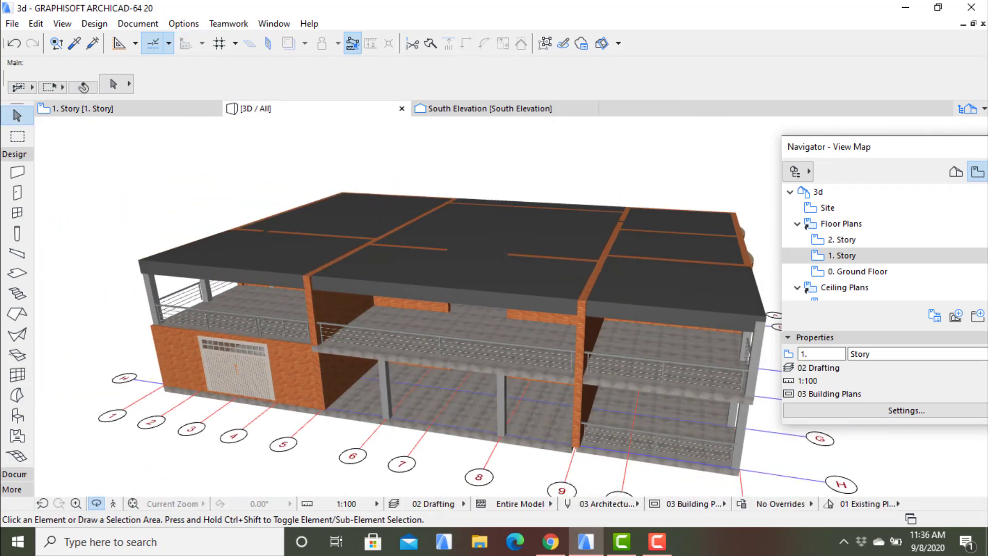
pyautogui.moveTo(512, 306)
pyautogui.keyDown('shift'); pyautogui.mouseDown(button='middle')
pyautogui.moveTo(479, 302)
pyautogui.moveTo(375, 224)
pyautogui.moveTo(257, 224)
pyautogui.moveTo(512, 308)
pyautogui.moveTo(511, 365)
pyautogui.mouseUp(button='middle'); pyautogui.keyUp('shift')
pyautogui.keyDown('shift'); pyautogui.moveTo(512, 305); pyautogui.dragTo(445, 283, button='middle'); pyautogui.keyUp('shift')
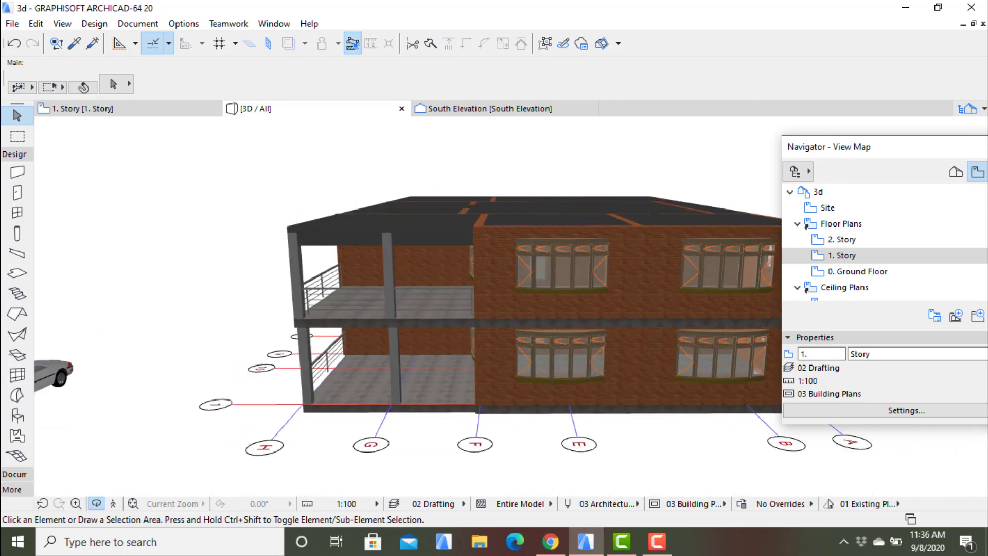
pyautogui.keyDown('shift'); pyautogui.moveTo(512, 304); pyautogui.dragTo(282, 286, button='middle'); pyautogui.keyUp('shift')
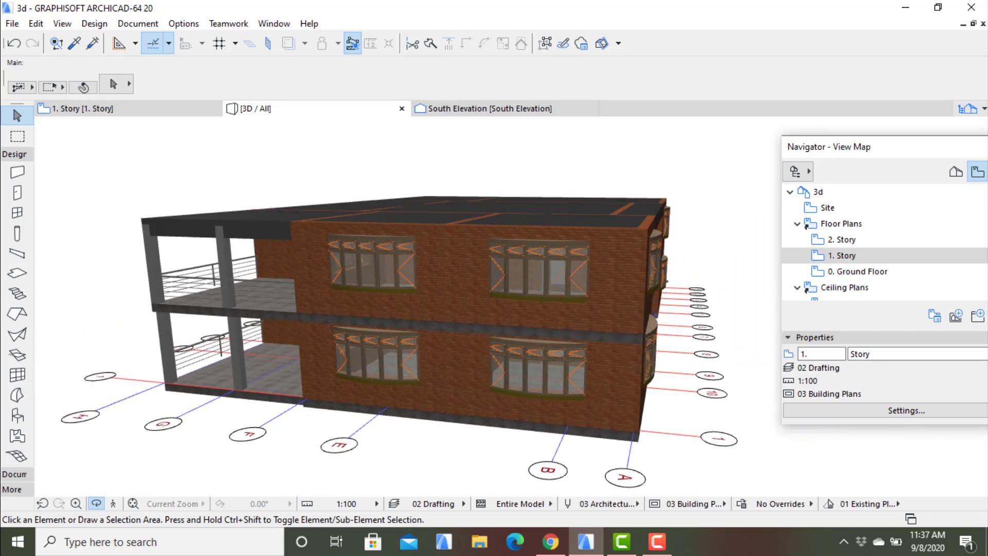
pyautogui.keyDown('shift'); pyautogui.moveTo(274, 191); pyautogui.dragTo(193, 195, button='middle'); pyautogui.keyUp('shift')
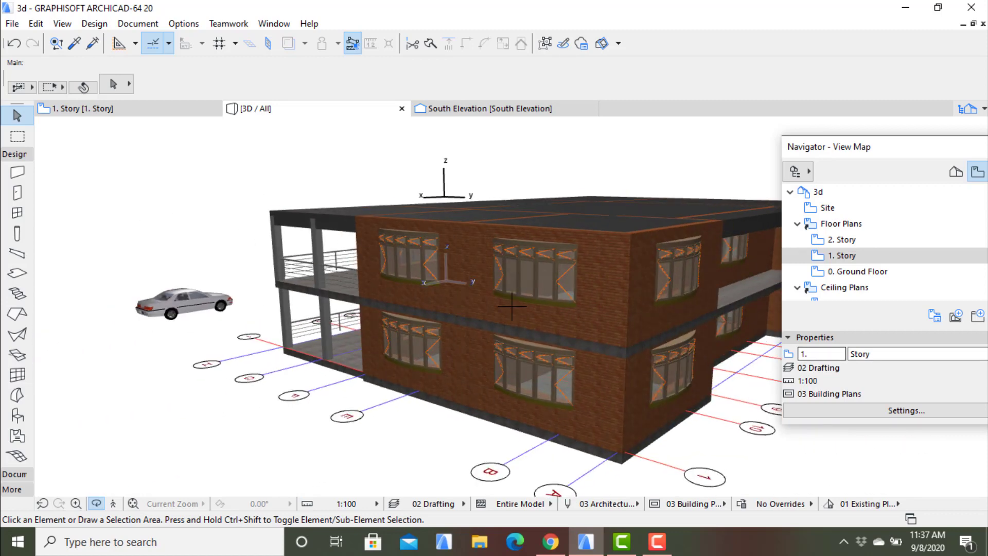
pyautogui.keyDown('shift'); pyautogui.moveTo(445, 271); pyautogui.dragTo(345, 284, button='middle'); pyautogui.keyUp('shift')
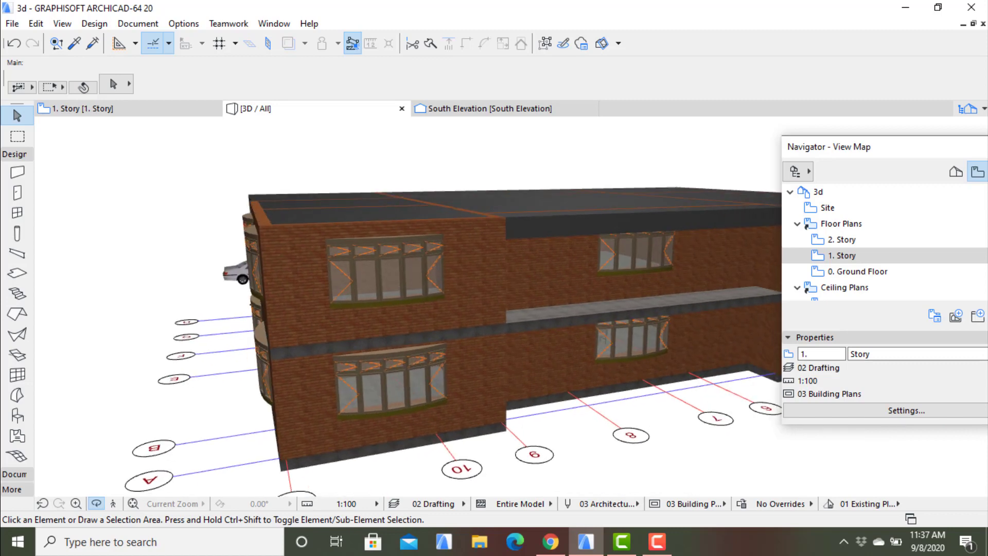
pyautogui.keyDown('shift'); pyautogui.moveTo(442, 281); pyautogui.dragTo(419, 289, button='middle'); pyautogui.keyUp('shift')
pyautogui.click(82, 109)
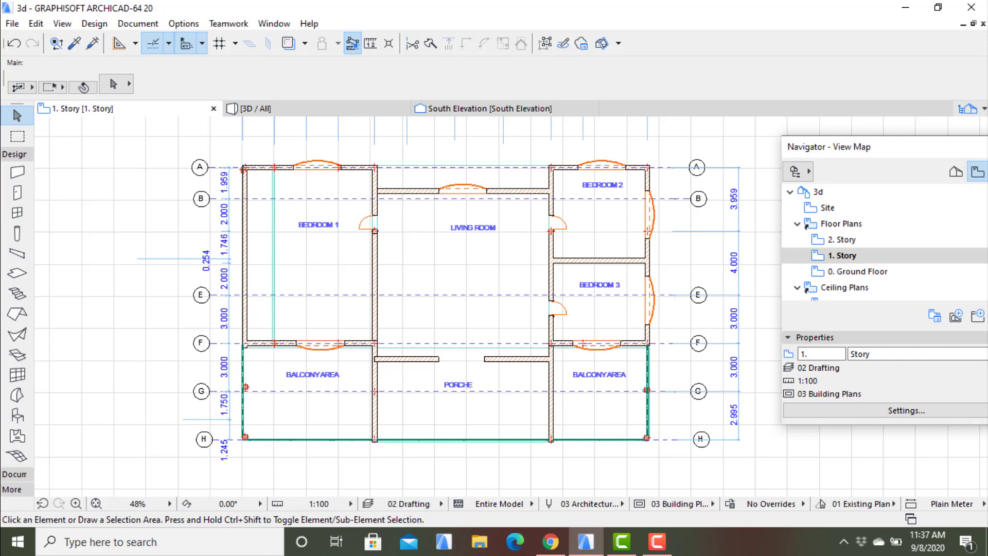
pyautogui.click(658, 542)
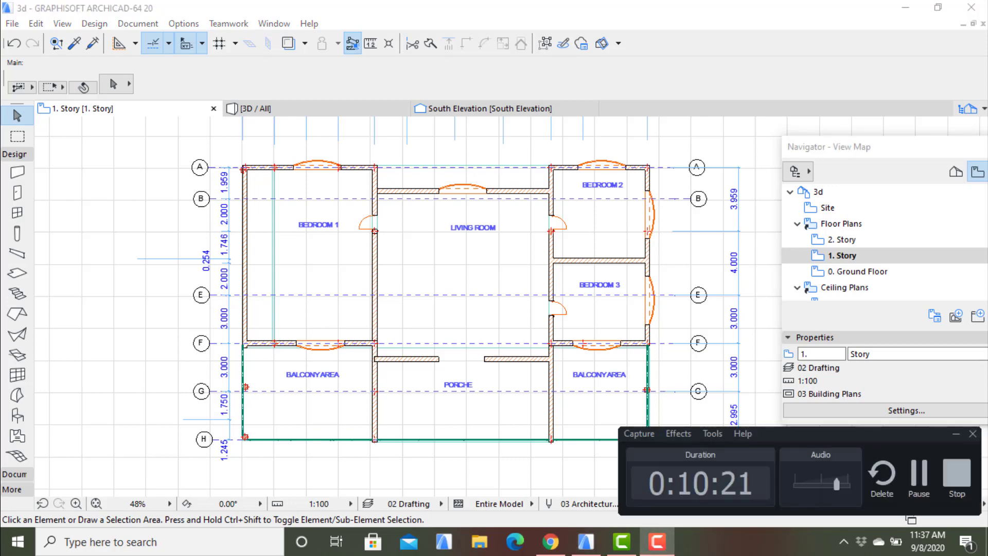